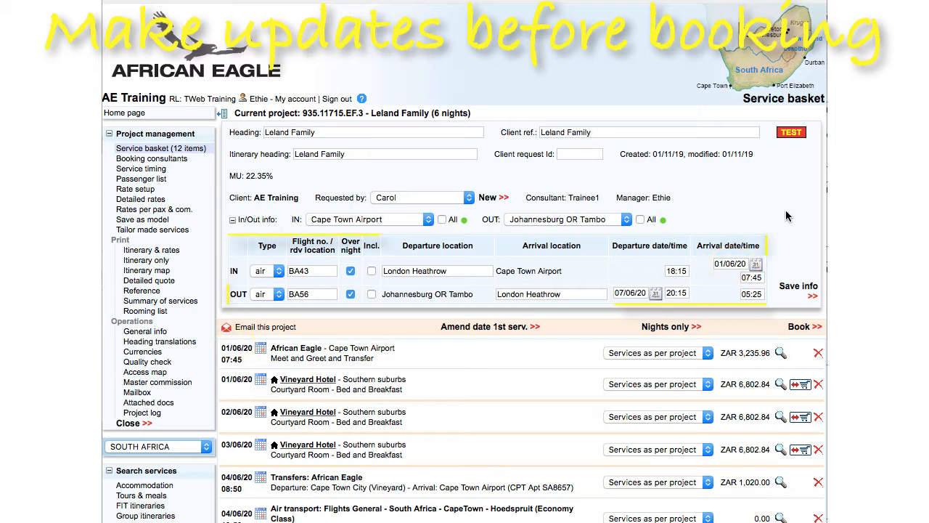
pyautogui.scroll(-3, 786, 210)
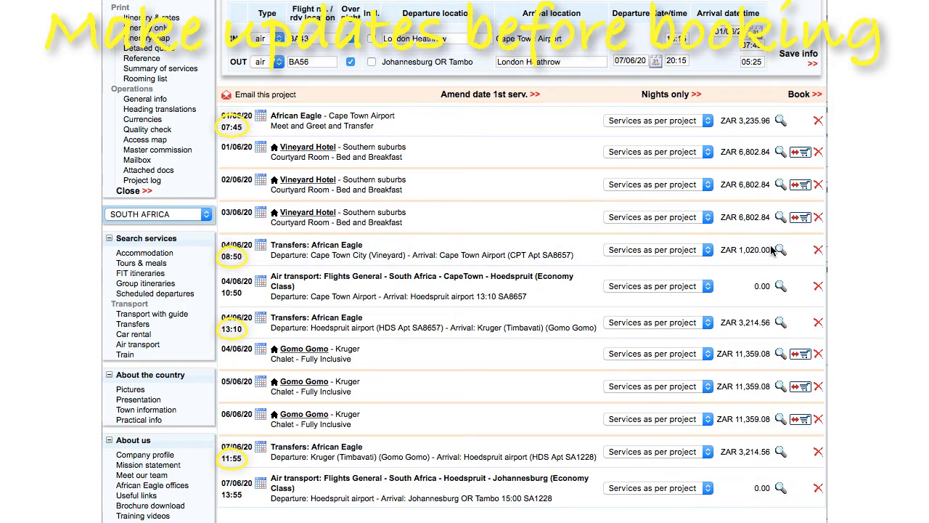
pyautogui.scroll(3, 155, 69)
pyautogui.click(154, 67)
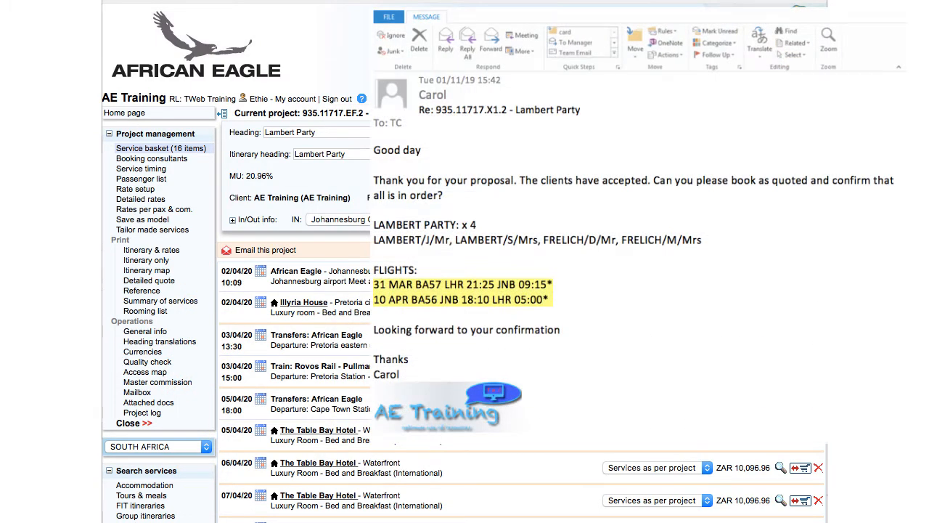
pyautogui.scroll(-5, 232, 291)
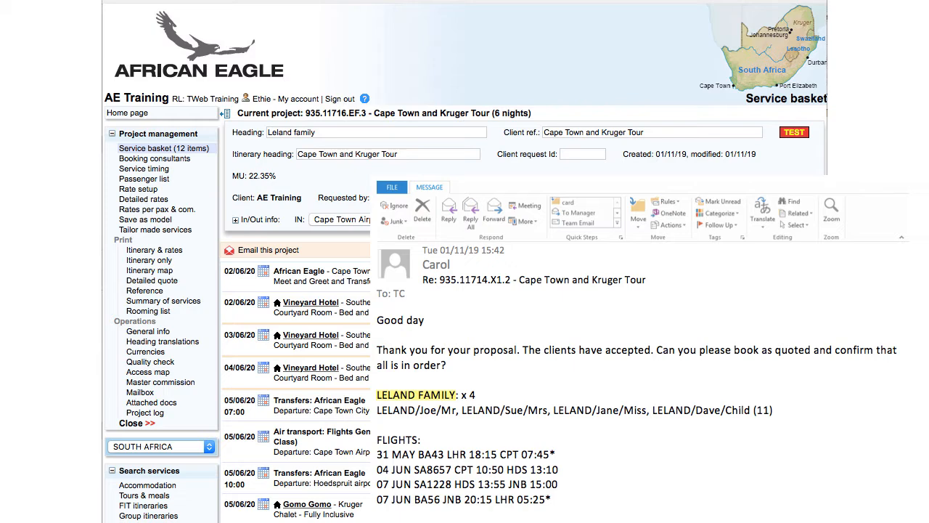
# - Set the client reference and itinerary heading to "Leland family" and save the project info
pyautogui.click(639, 133)
pyautogui.tripleClick(638, 132)
pyautogui.write('Leland family')
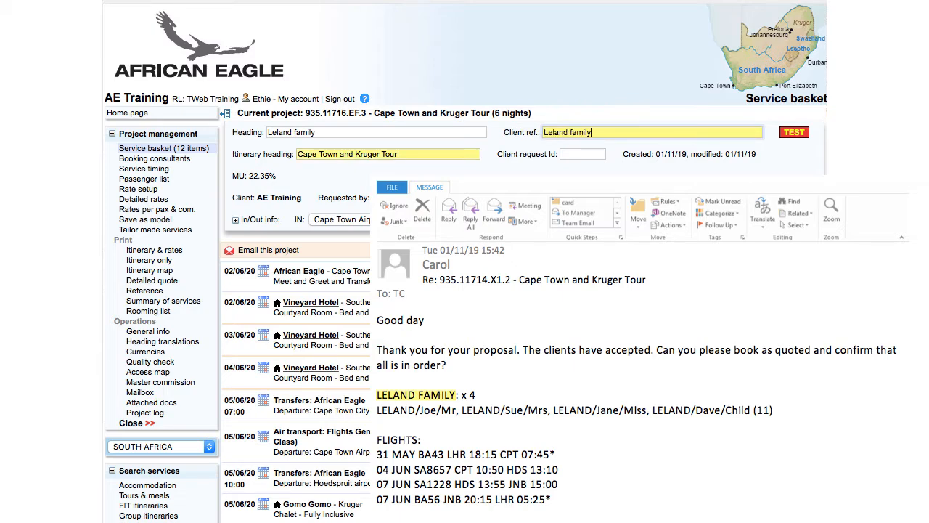
pyautogui.tripleClick(407, 152)
pyautogui.write('Leland family')
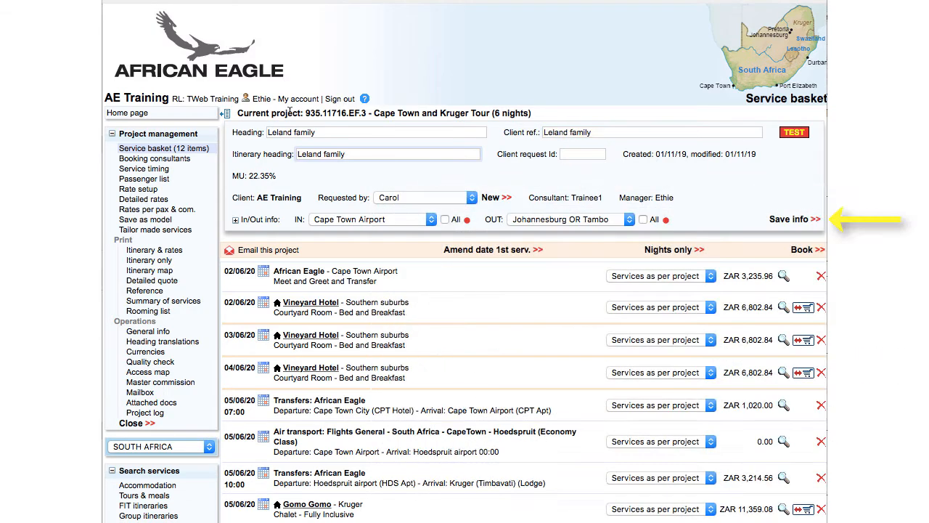
pyautogui.click(782, 219)
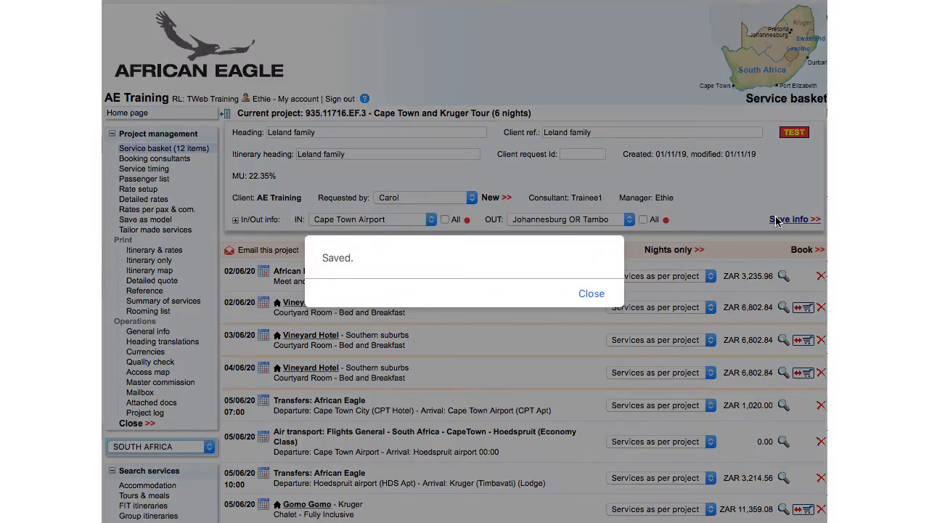
pyautogui.click(599, 294)
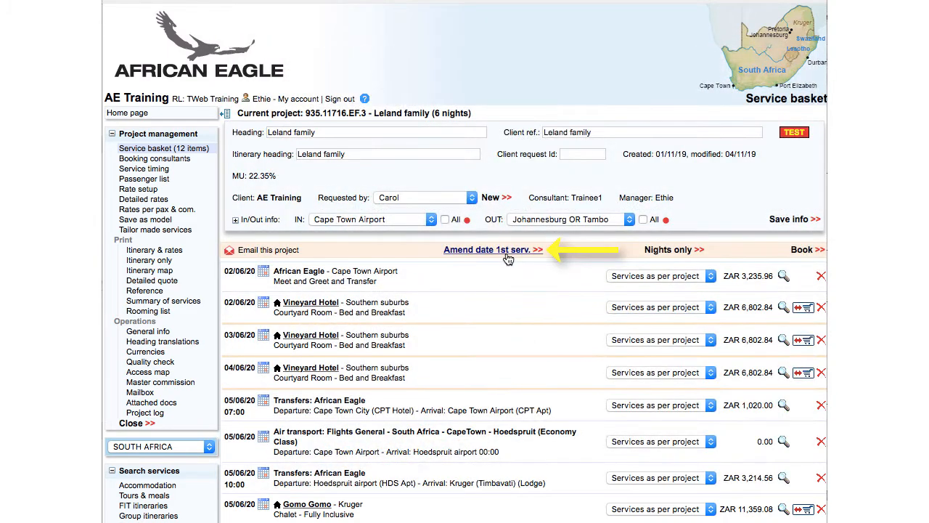
# - Amend the date of the first service to 01/06/20 and save
pyautogui.click(507, 253)
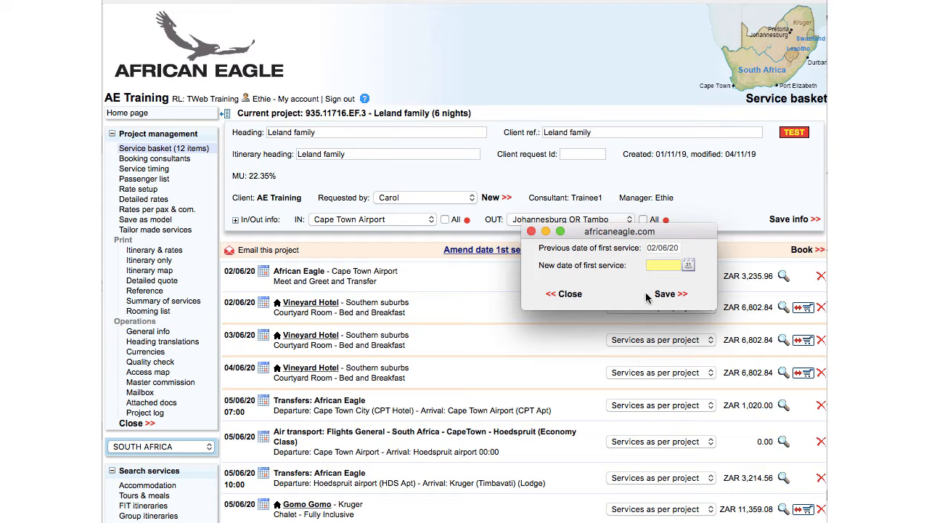
pyautogui.click(658, 262)
pyautogui.write('01/06/20')
pyautogui.click(667, 295)
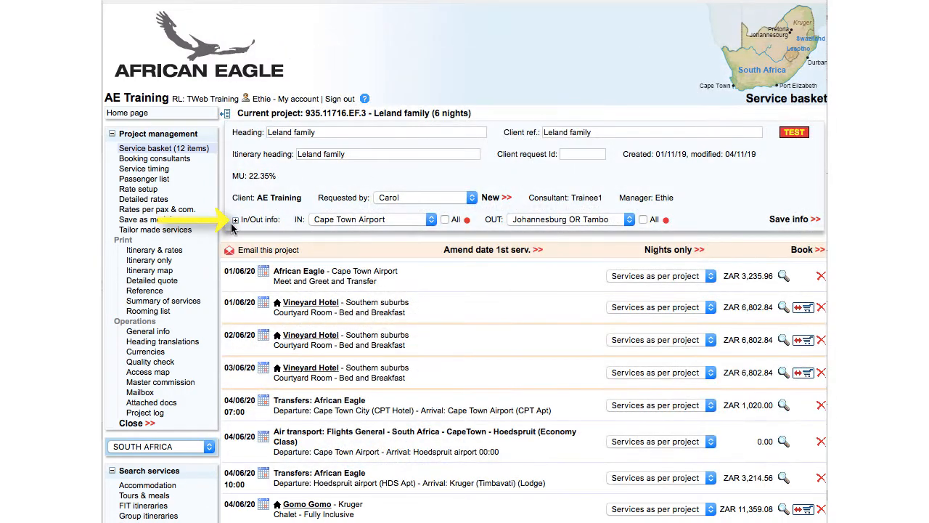
# - Expand the in/out info, set the IN departure to London Heathrow, the OUT flight to BA56 arriving London Heathrow, both overnight
pyautogui.click(235, 220)
pyautogui.click(397, 269)
pyautogui.write('London Heathrow')
pyautogui.click(319, 290)
pyautogui.write('BA5')
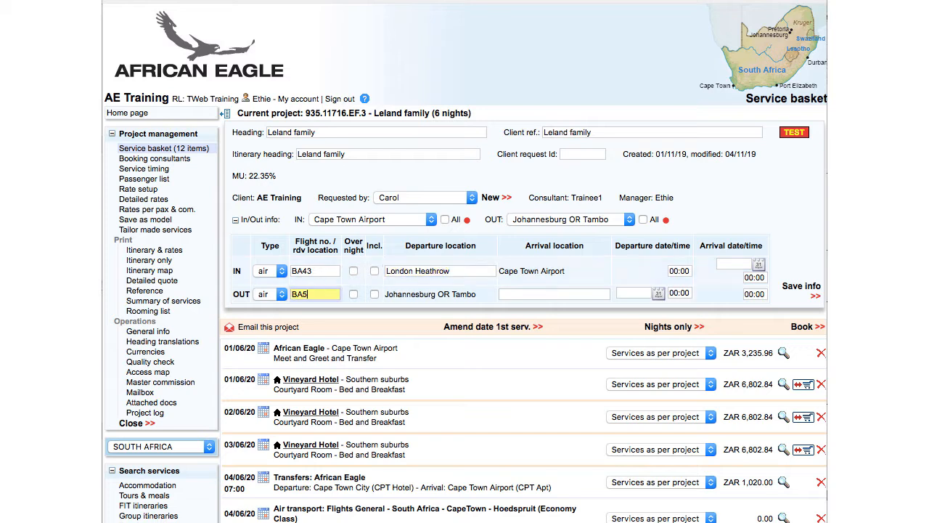
pyautogui.write('6')
pyautogui.press('Tab')
pyautogui.write('London Heathrow')
pyautogui.click(353, 271)
pyautogui.click(354, 294)
# - Set the inbound flight to depart at 18:15 and arrive on 01/06/20 at 07:45
pyautogui.click(683, 270)
pyautogui.write('18:00')
pyautogui.press('BackSpace')
pyautogui.press('BackSpace')
pyautogui.write('15')
pyautogui.click(724, 264)
pyautogui.write('01/06/20')
pyautogui.moveTo(766, 278); pyautogui.dragTo(743, 277)
pyautogui.write('07:45')
# - Set the outbound flight to depart 07/06/20 at 20:15 and arrive at 05:25, then save the info
pyautogui.click(634, 293)
pyautogui.write('07/06/20')
pyautogui.moveTo(671, 292); pyautogui.dragTo(691, 293)
pyautogui.write('20:15')
pyautogui.click(748, 289)
pyautogui.write('05:25')
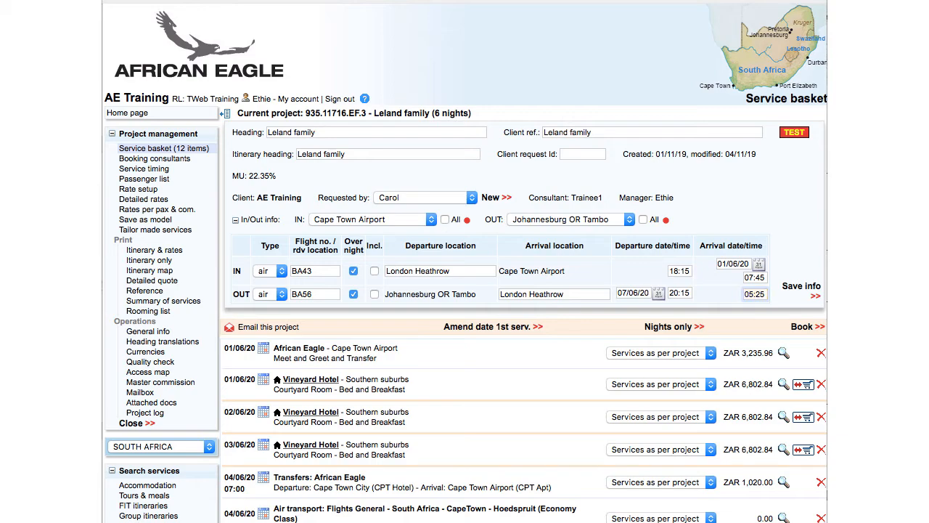
pyautogui.click(800, 288)
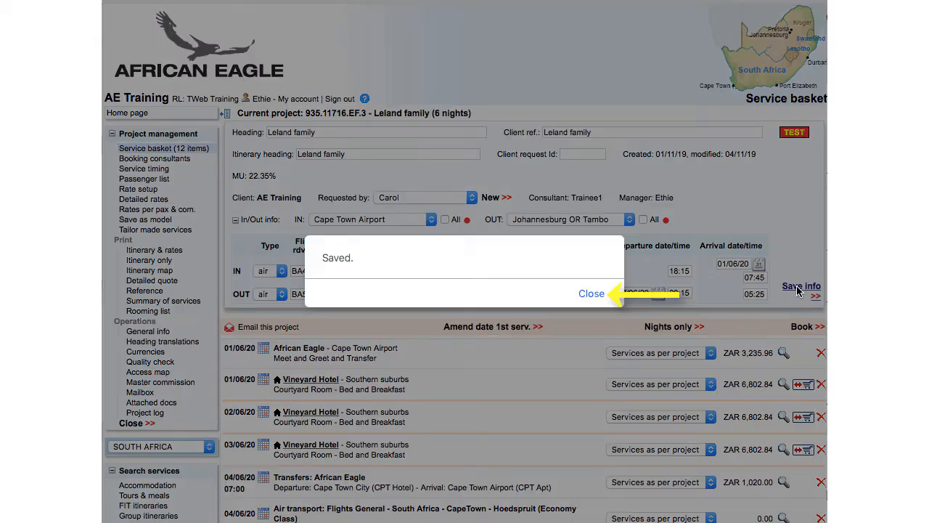
pyautogui.click(592, 294)
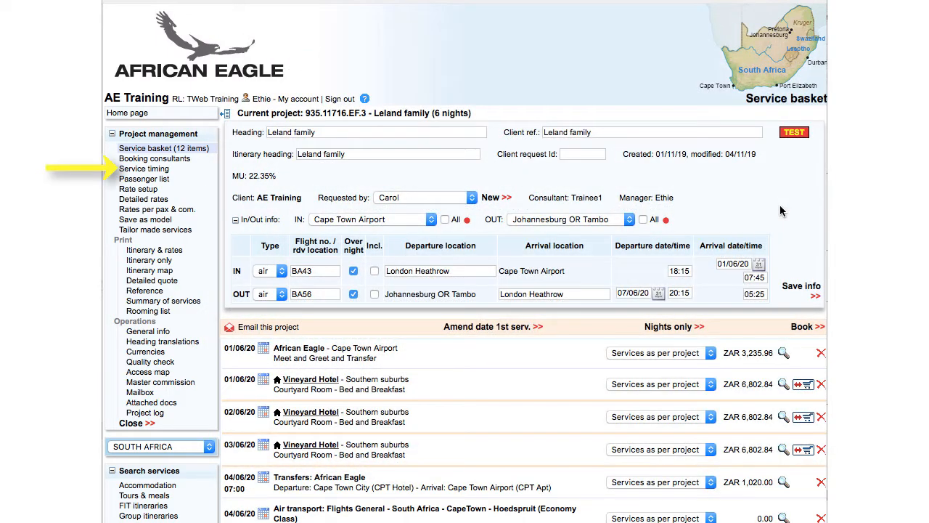
# - Open service timing and set the Cape Town to Hoedspruit flight to SA8657, from 10:50 to 13:10
pyautogui.click(144, 169)
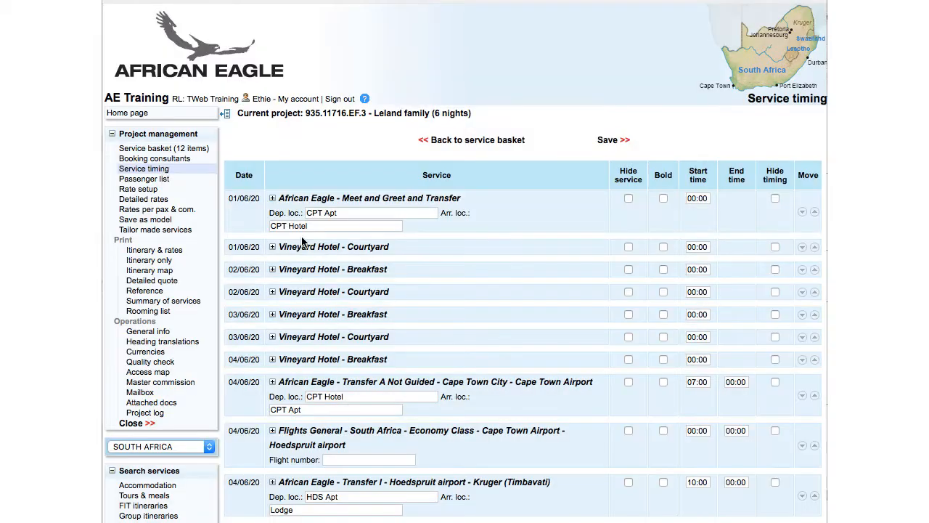
pyautogui.scroll(-10, 523, 291)
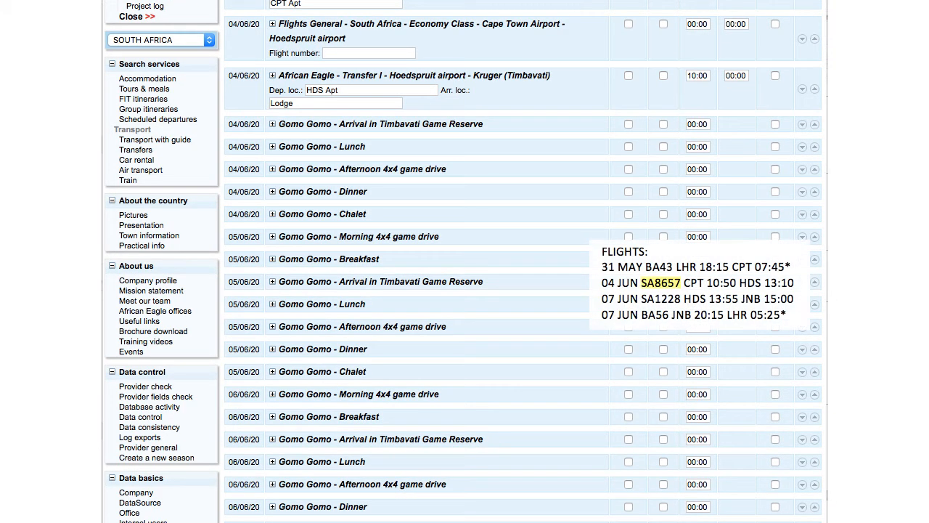
pyautogui.click(342, 52)
pyautogui.write('SA8657')
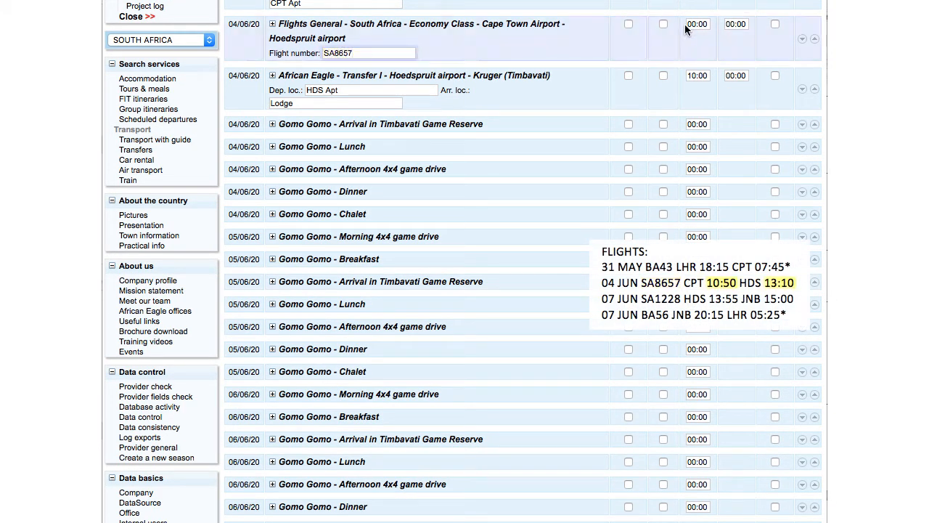
pyautogui.click(686, 28)
pyautogui.write('10:50')
pyautogui.press('Tab')
pyautogui.write('13:')
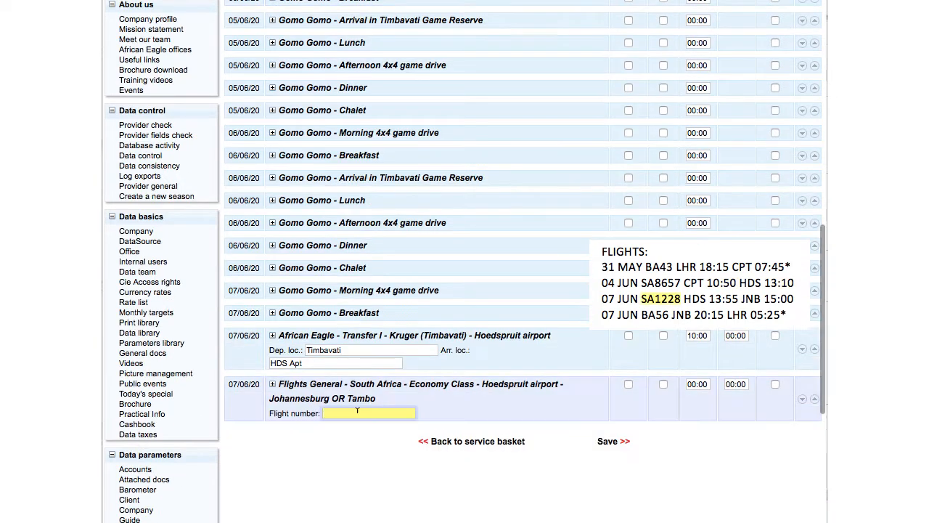
# - Set the Hoedspruit to Johannesburg flight to SA1228, from 13:55 to 15:00, and save the timing
pyautogui.write('SA1228')
pyautogui.click(697, 384)
pyautogui.write('13:55')
pyautogui.click(732, 384)
pyautogui.write('15:00')
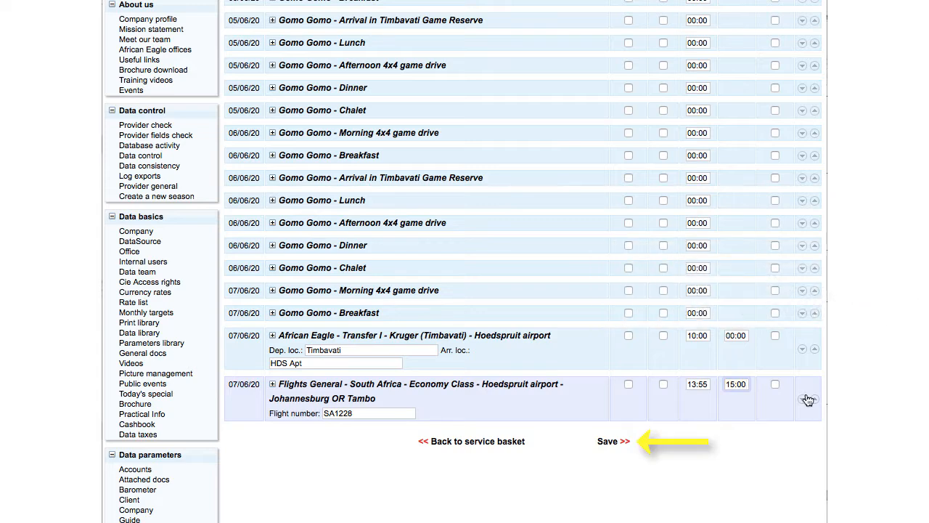
pyautogui.click(608, 441)
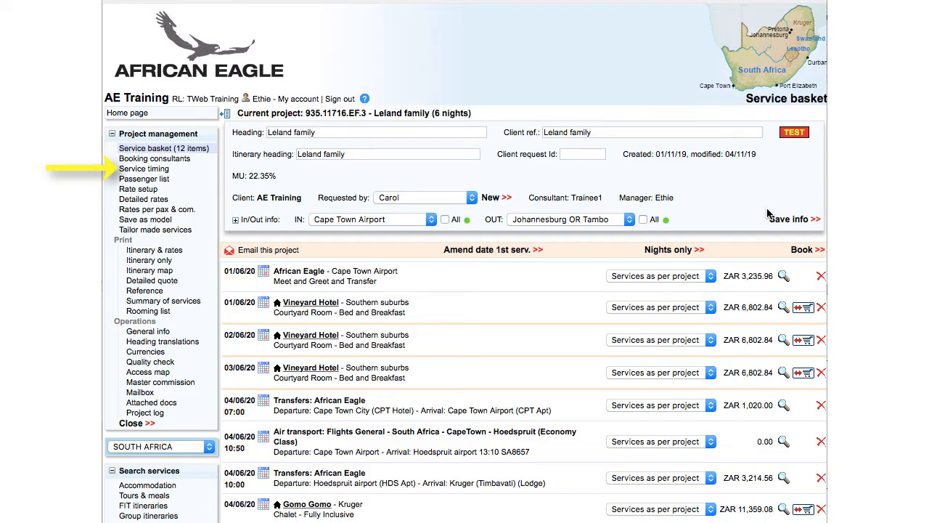
# - Reopen service timing, append BA43 to the meet-and-greet departure location and set its start time to 07:45
pyautogui.click(145, 170)
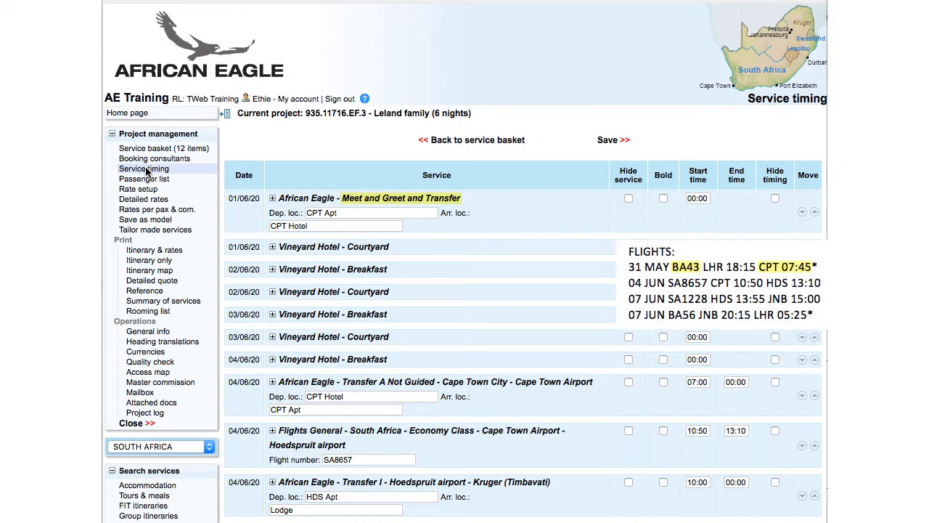
pyautogui.click(356, 213)
pyautogui.write('BA43')
pyautogui.click(697, 198)
pyautogui.press('BackSpace')
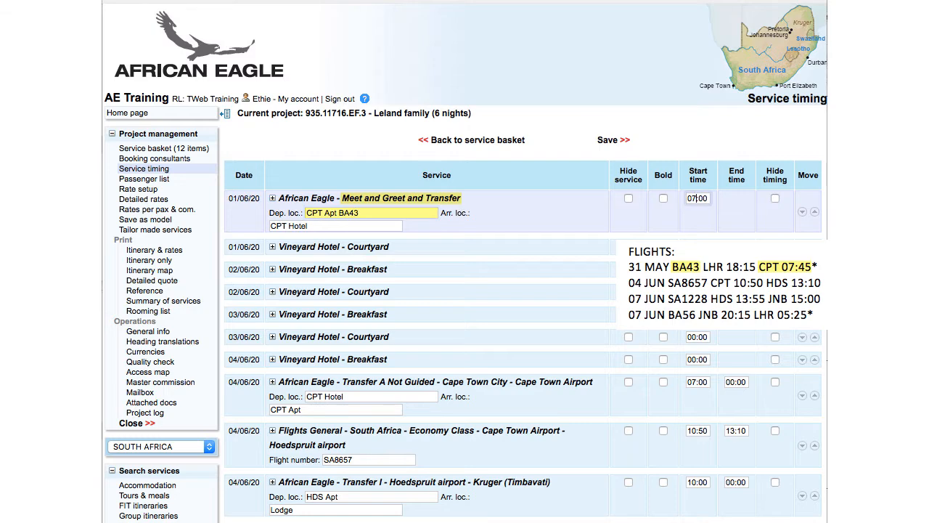
pyautogui.write('7')
pyautogui.press('Delete')
pyautogui.press('Delete')
pyautogui.press('Delete')
pyautogui.write(':45')
# - Append VINEYARD to the meet-and-greet arrival and the city transfer's departure, and SA8657 to that transfer's arrival
pyautogui.click(368, 224)
pyautogui.write('VINEYARD')
pyautogui.click(369, 396)
pyautogui.write('VINEYARD')
pyautogui.click(335, 410)
pyautogui.write('SA8657')
# - Set the Cape Town City to Cape Town Airport transfer's start time to 08:50
pyautogui.click(698, 381)
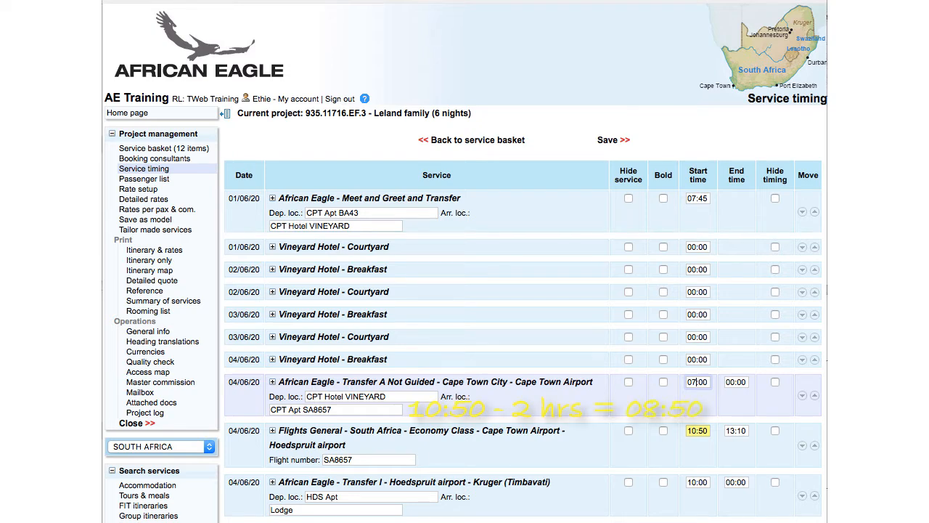
pyautogui.hotkey('shift', 'Left')
pyautogui.write('8')
pyautogui.press('Right')
pyautogui.hotkey('shift', 'Right')
pyautogui.write('5')
# - Set the Hoedspruit to Kruger transfer's start time to 13:10 and append SA8657 to its departure location
pyautogui.click(691, 482)
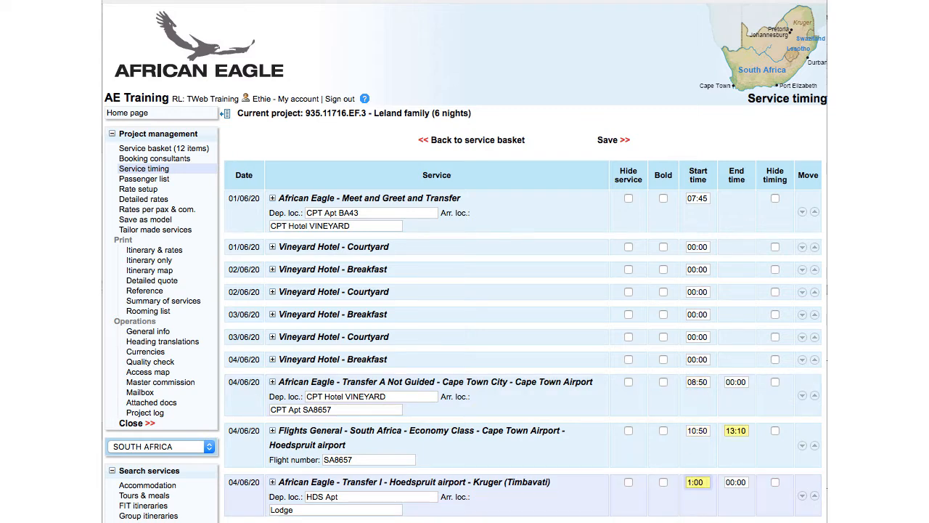
pyautogui.hotkey('shift', 'Right')
pyautogui.write('1')
pyautogui.click(383, 494)
pyautogui.write('SA')
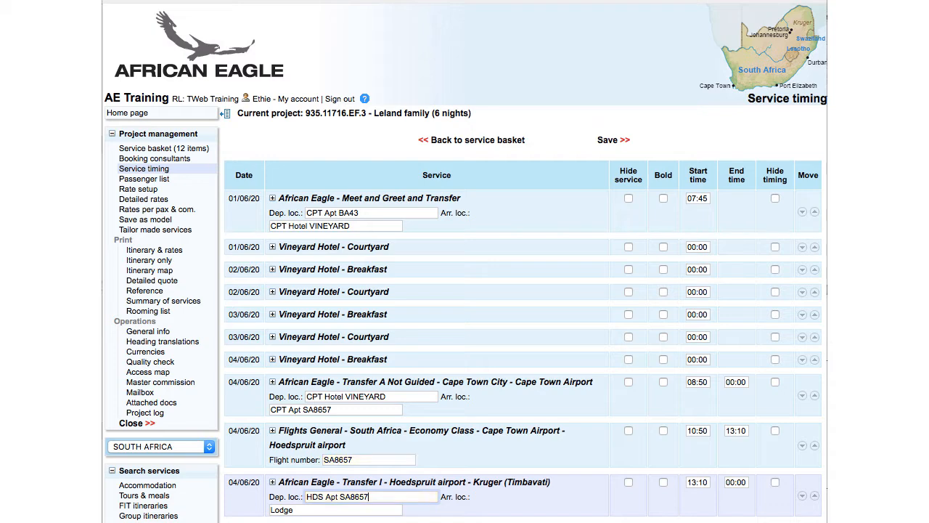
# - Replace the Hoedspruit to Kruger transfer's arrival location with GOMO GOMO
pyautogui.scroll(-2, 363, 494)
pyautogui.click(366, 451)
pyautogui.press('BackSpace')
pyautogui.press('BackSpace')
pyautogui.press('BackSpace')
pyautogui.press('BackSpace')
pyautogui.press('BackSpace')
pyautogui.write('GOMO GOMO')
pyautogui.press('Tab')
# - Set the Kruger to Hoedspruit transfer's departure to GOMO GOMO and append SA1228 to its arrival location
pyautogui.scroll(-10, 523, 290)
pyautogui.scroll(-6, 359, 438)
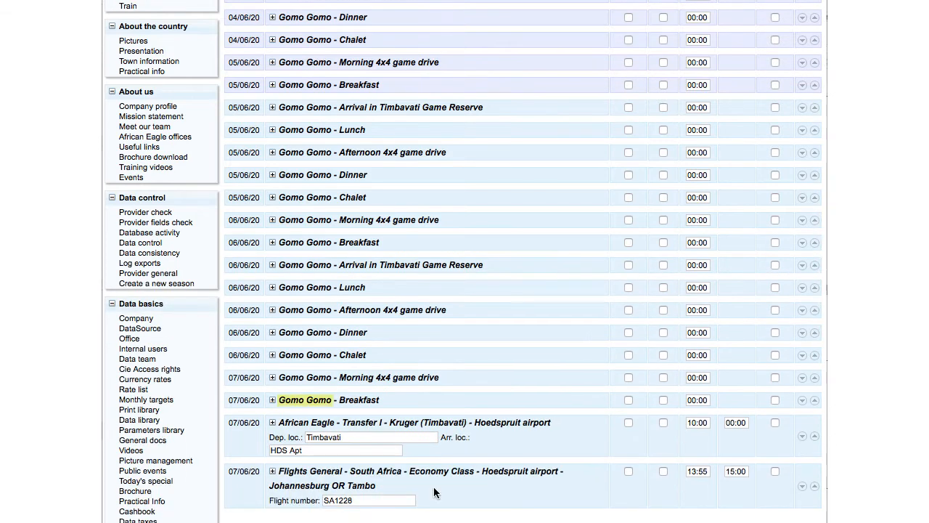
pyautogui.doubleClick(358, 438)
pyautogui.write('GOMO GOMO')
pyautogui.press('Tab')
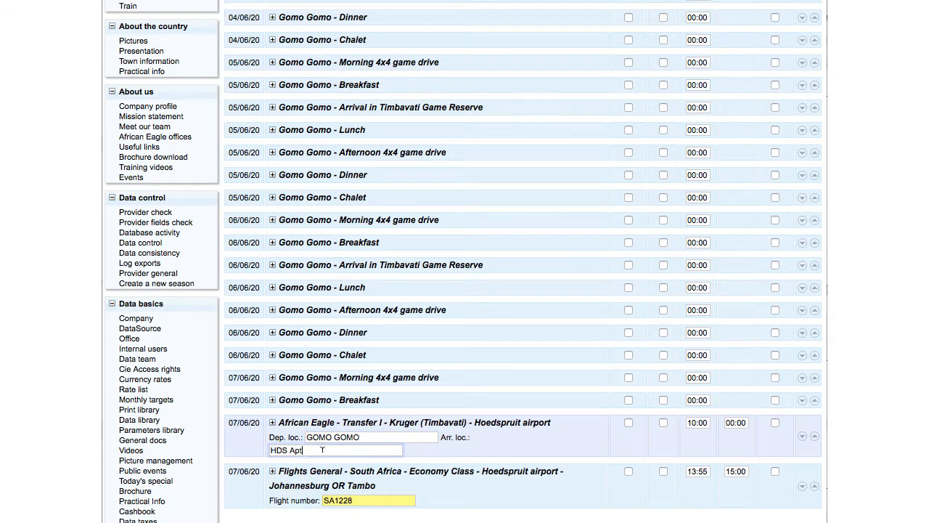
pyautogui.write('SA1228')
# - Set the Kruger to Hoedspruit transfer's start time to 11:55 and save the service timing
pyautogui.click(697, 422)
pyautogui.write('11:00')
pyautogui.press('BackSpace')
pyautogui.press('BackSpace')
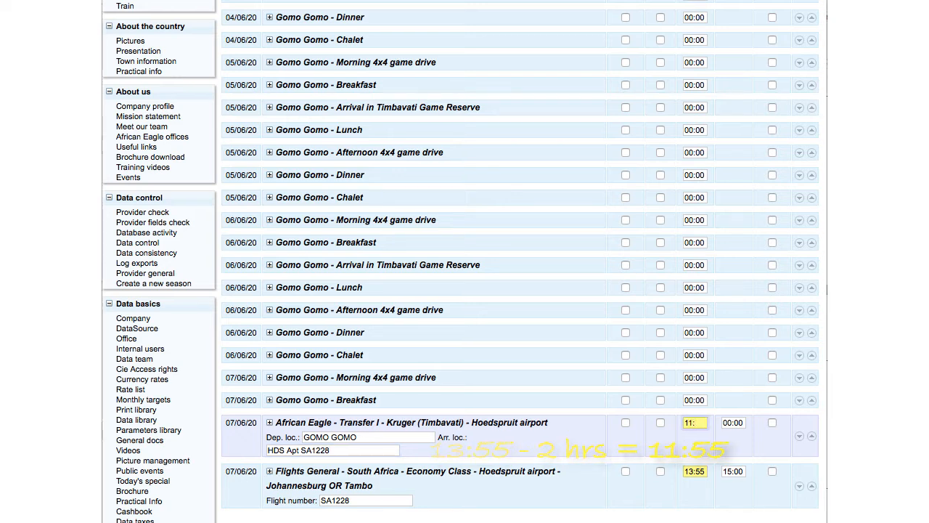
pyautogui.write('55')
pyautogui.click(598, 437)
pyautogui.scroll(-1, 598, 436)
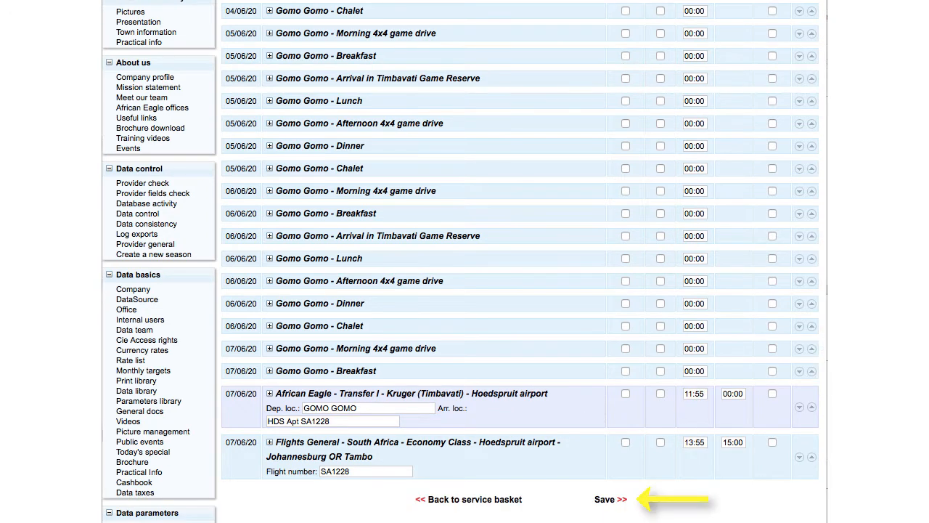
pyautogui.click(609, 501)
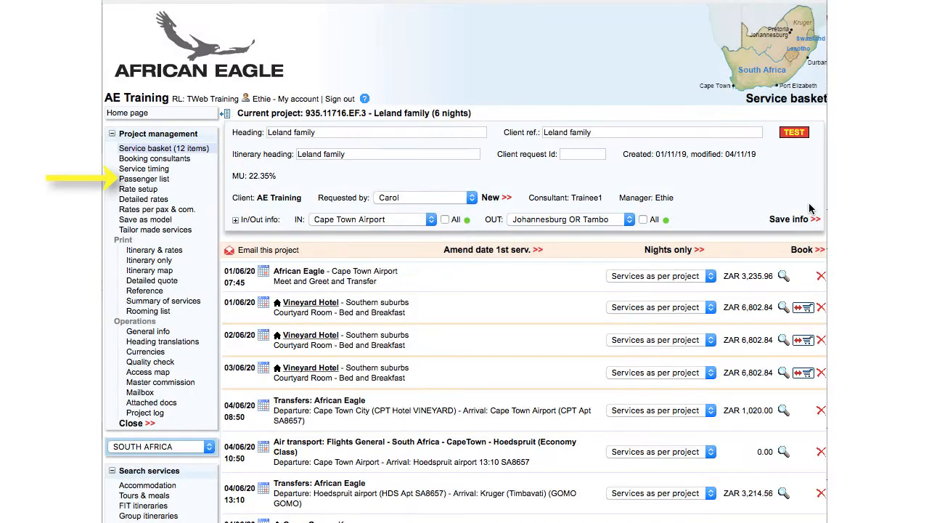
# - Open the passenger list and enter the four passengers' surnames, first names and titles, giving the child age 11
pyautogui.click(166, 179)
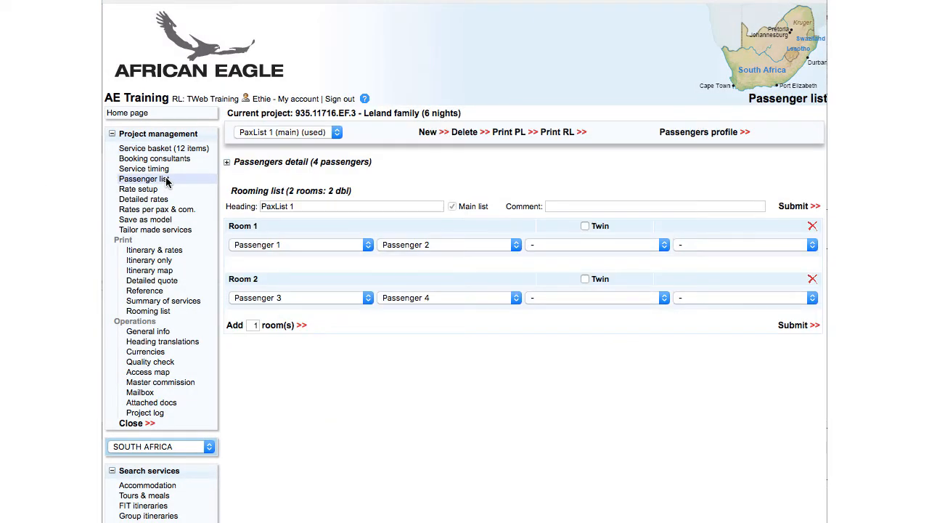
pyautogui.click(228, 164)
pyautogui.moveTo(274, 190); pyautogui.dragTo(177, 212)
pyautogui.moveTo(275, 221); pyautogui.dragTo(223, 221)
pyautogui.moveTo(293, 238); pyautogui.dragTo(223, 237)
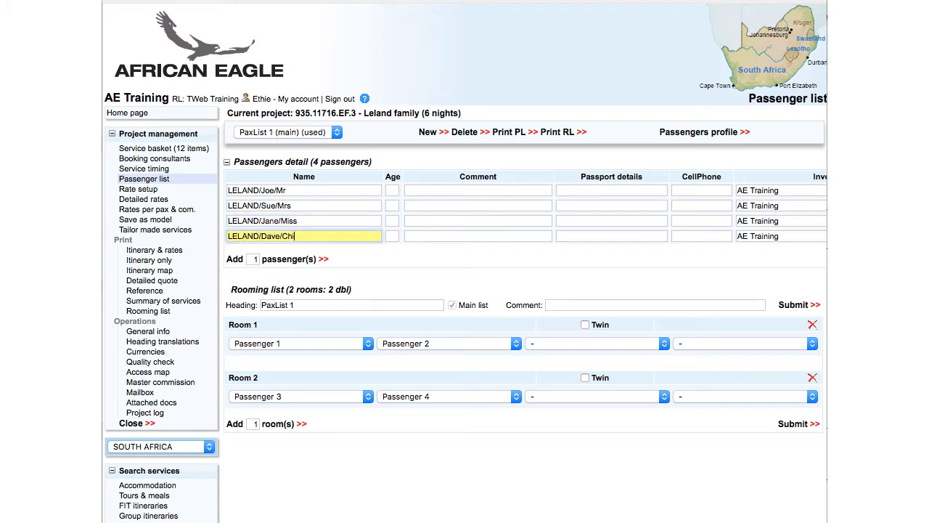
pyautogui.write('ld')
pyautogui.press('Tab')
pyautogui.write('11')
# - Submit the passenger details, then mark room 2 as twin and submit the rooming list
pyautogui.click(566, 278)
pyautogui.hscroll(5, 565, 277)
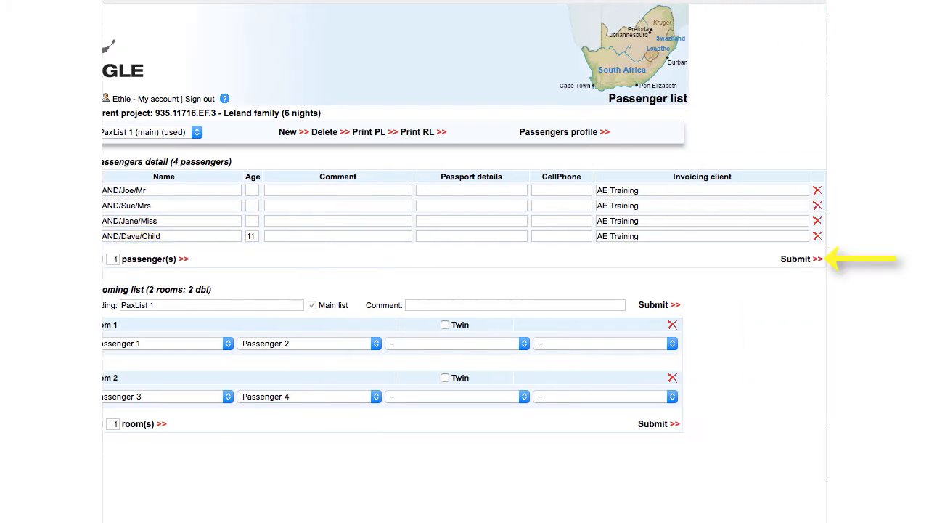
pyautogui.click(795, 259)
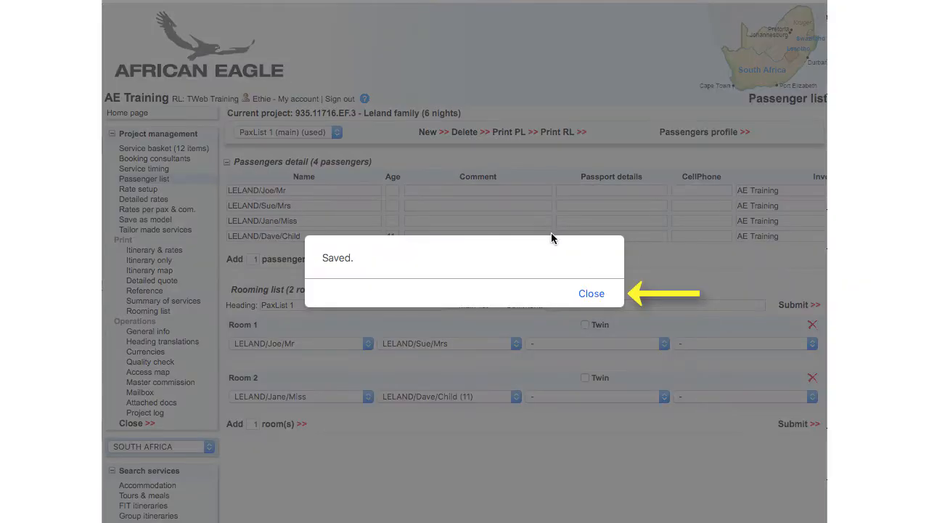
pyautogui.click(586, 297)
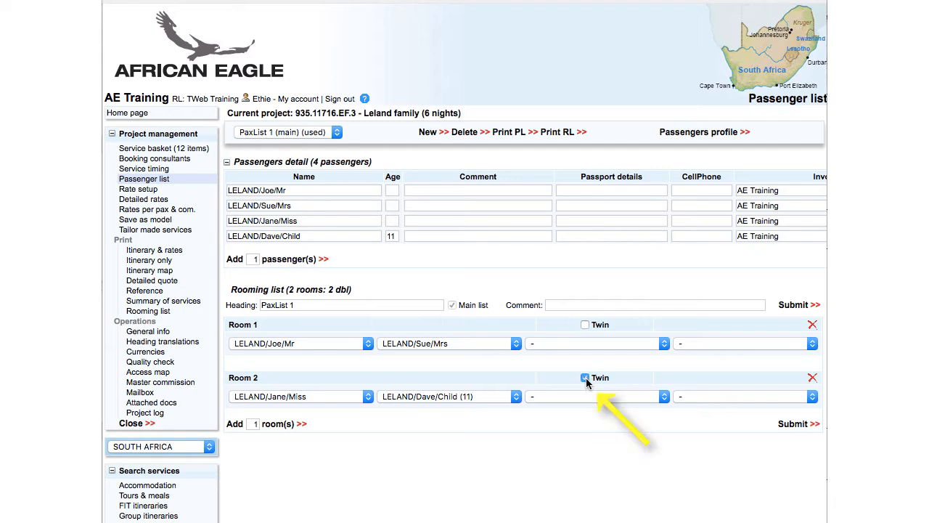
pyautogui.click(793, 427)
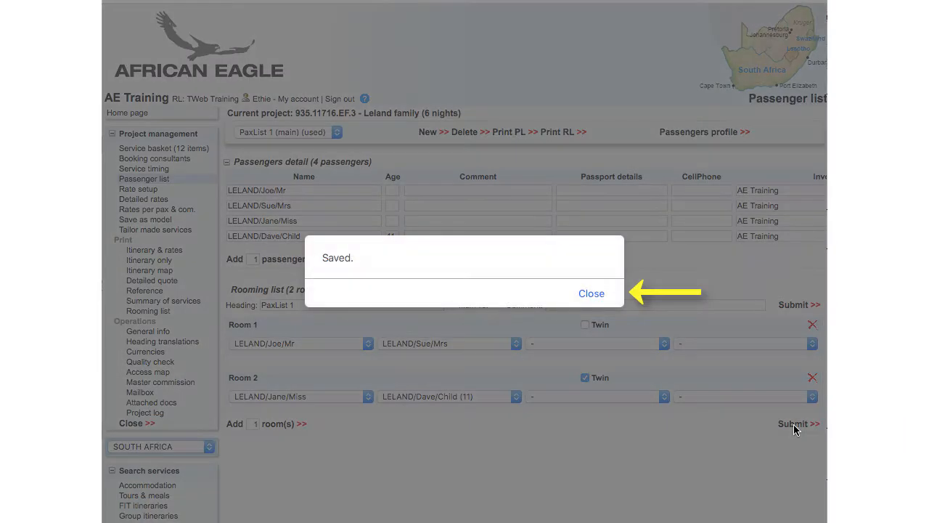
# - Book the Leland family project's services, creating the booking and sending the provider requests
pyautogui.click(592, 294)
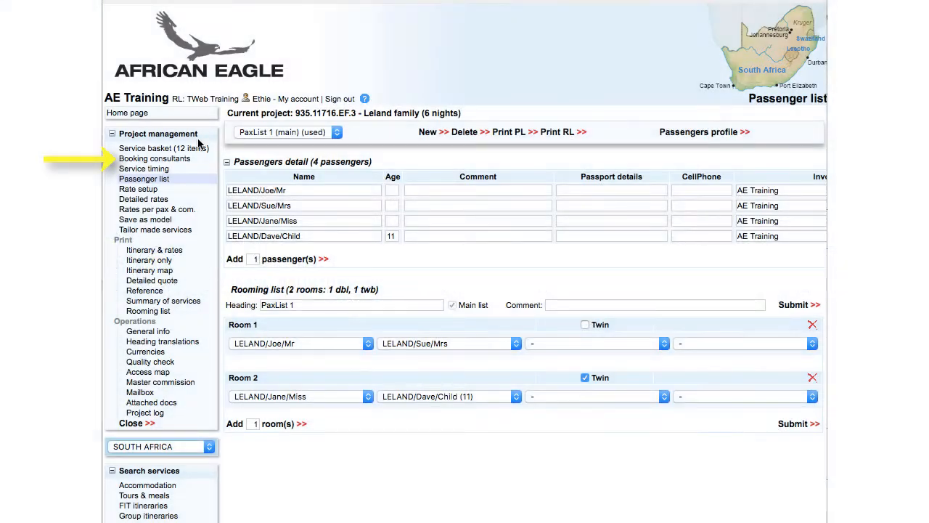
pyautogui.click(185, 168)
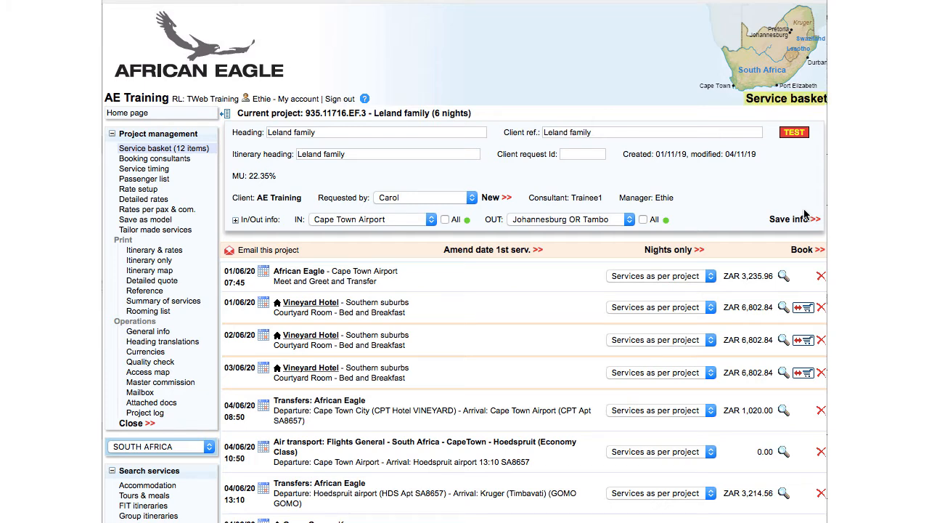
pyautogui.click(801, 249)
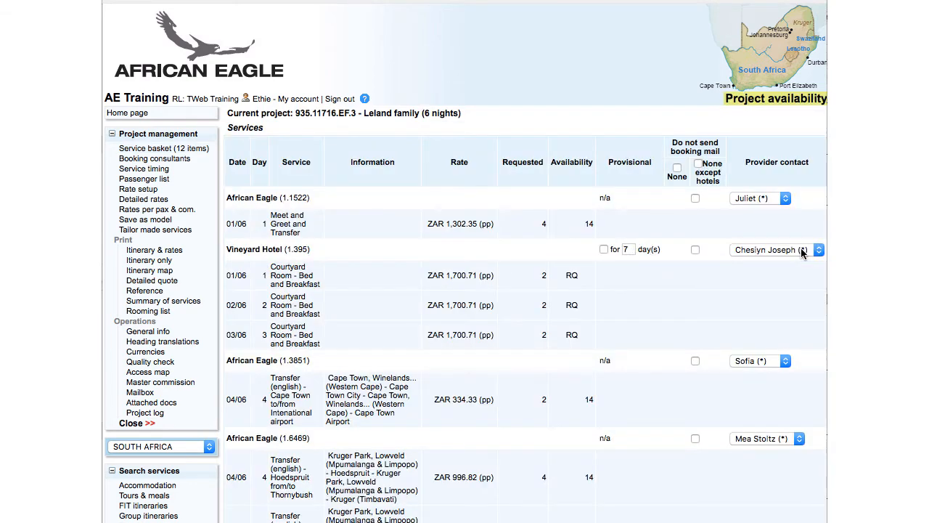
pyautogui.scroll(-5, 801, 247)
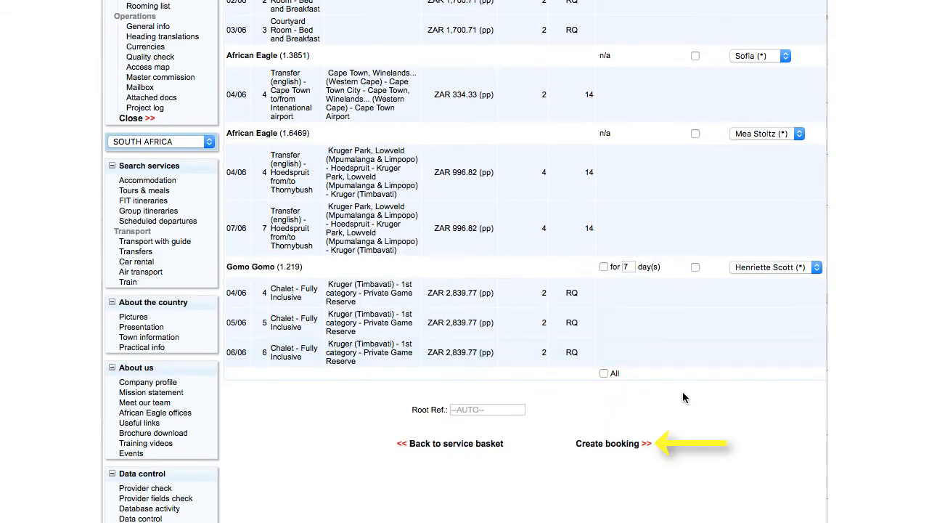
pyautogui.click(621, 446)
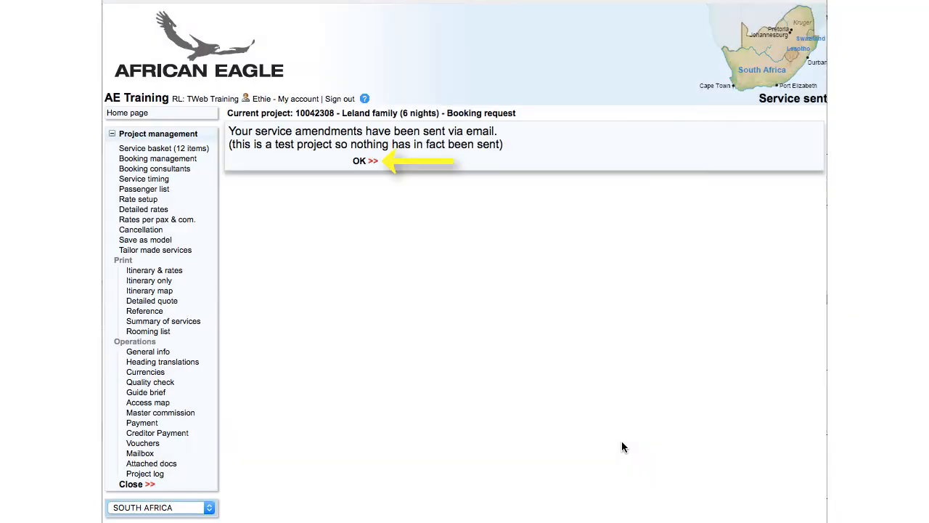
pyautogui.click(375, 160)
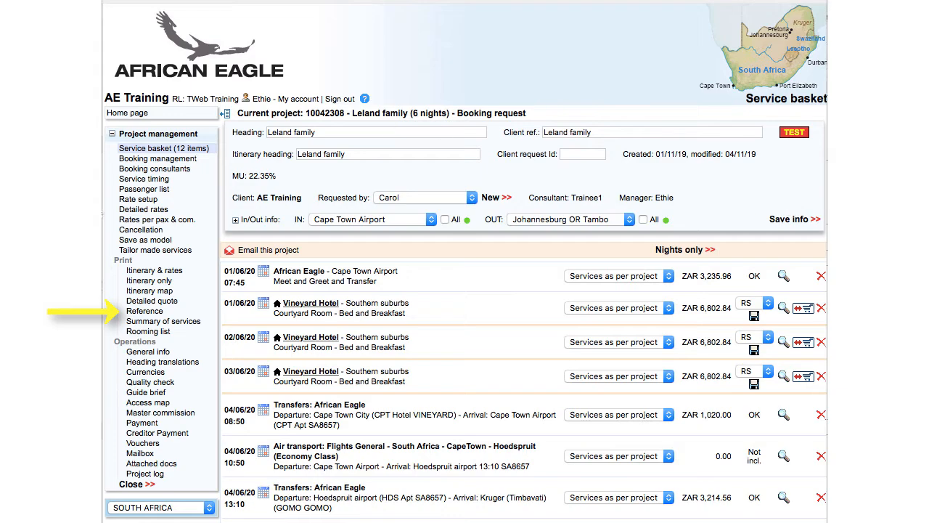
# - Print the project's booking reference document
pyautogui.click(149, 313)
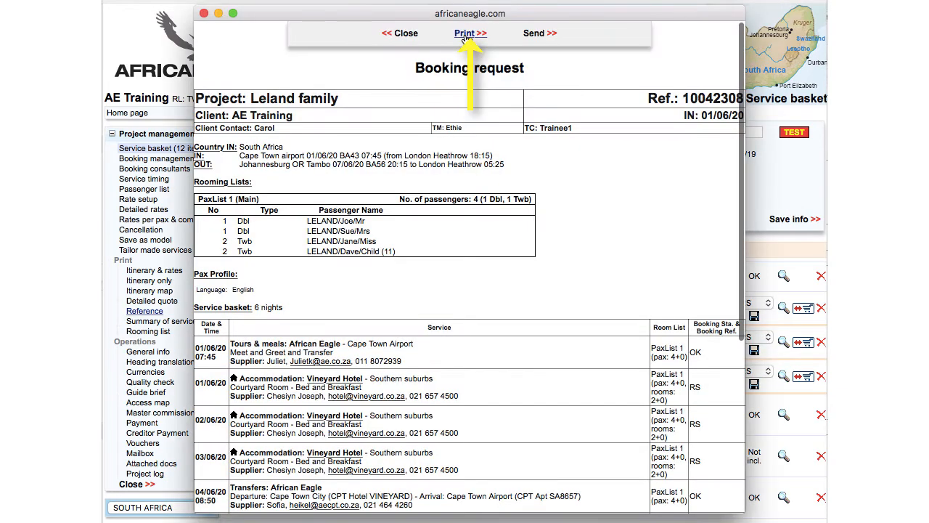
pyautogui.click(466, 35)
pyautogui.click(709, 303)
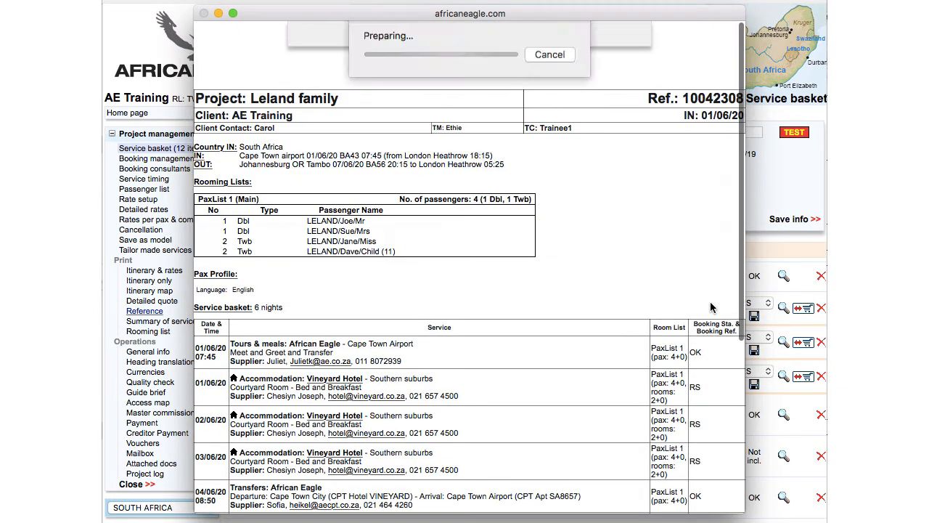
# - Print the project's detailed cost rates
pyautogui.click(163, 211)
pyautogui.scroll(-3, 319, 330)
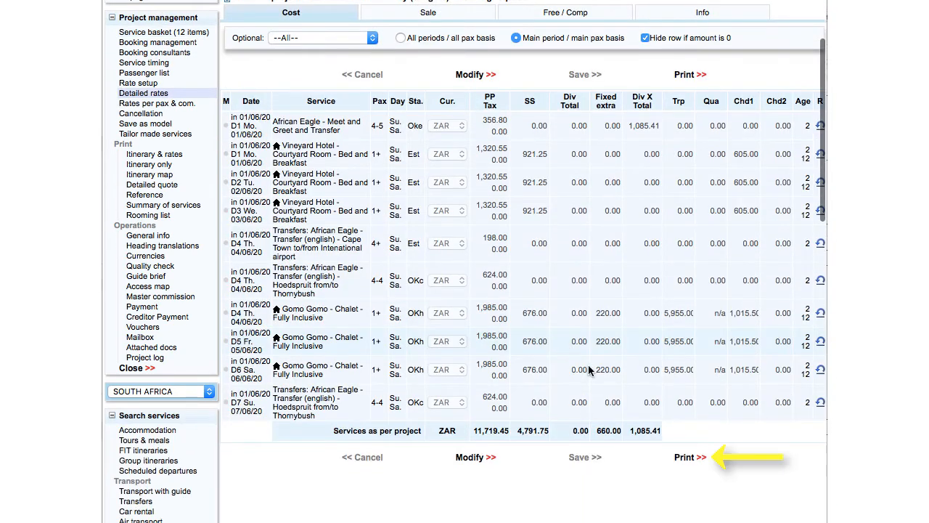
pyautogui.click(684, 461)
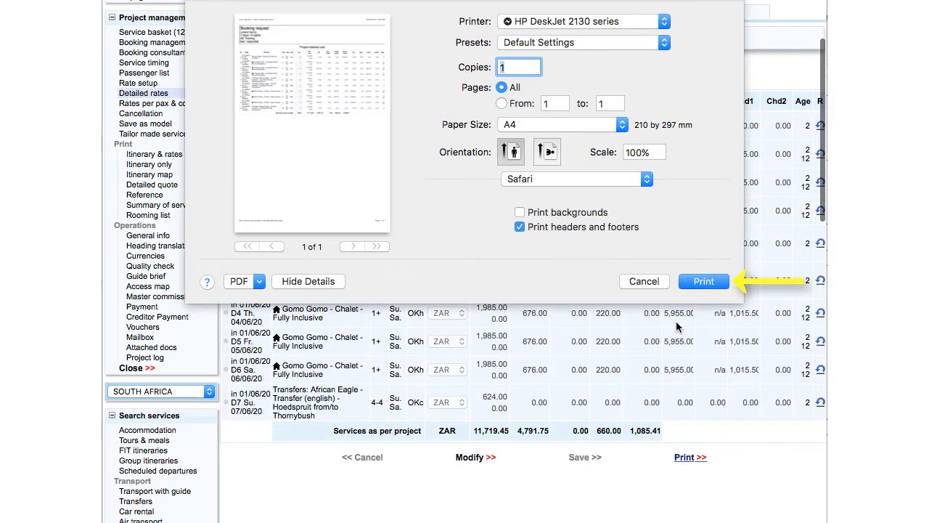
pyautogui.click(709, 278)
# - Print the package rate sheet from the project's rate setup
pyautogui.scroll(3, 163, 206)
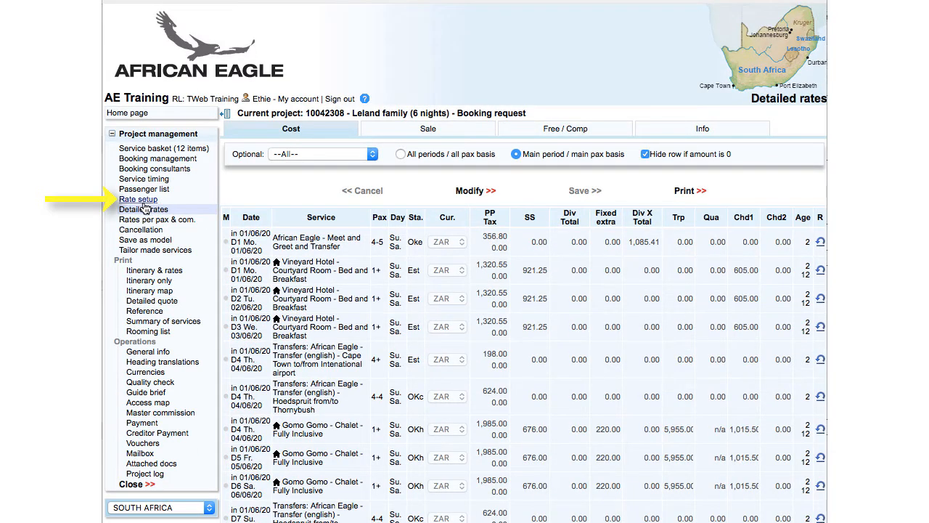
pyautogui.click(145, 199)
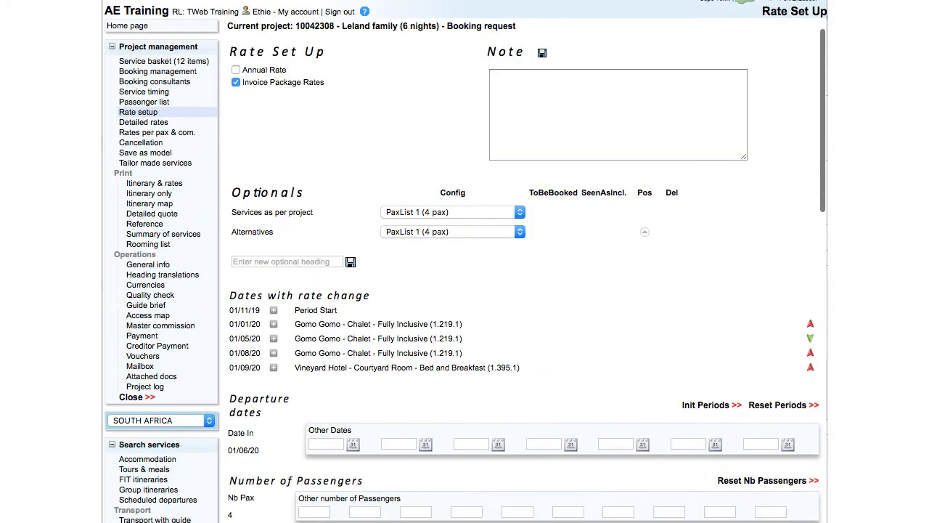
pyautogui.scroll(-6, 283, 218)
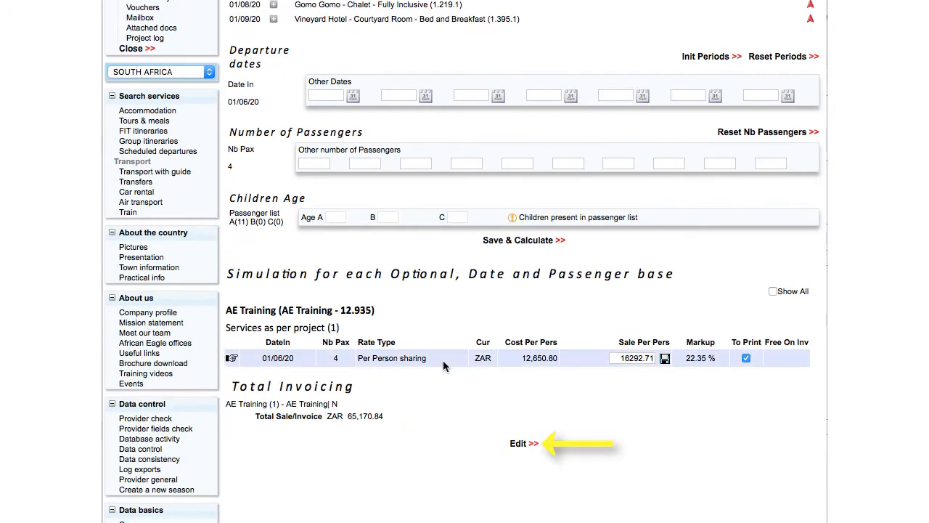
pyautogui.click(517, 444)
pyautogui.click(480, 277)
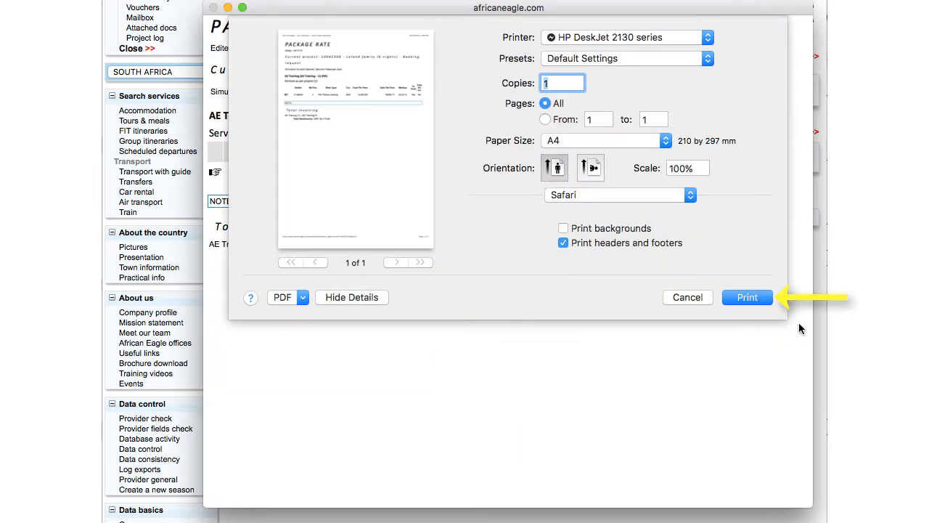
pyautogui.click(762, 297)
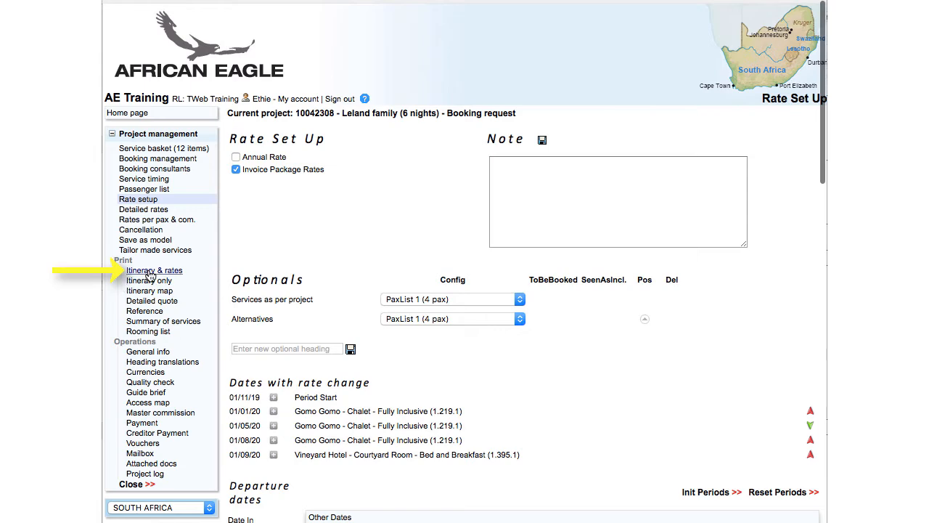
# - Print the itinerary with rates for the project
pyautogui.click(150, 271)
pyautogui.click(360, 130)
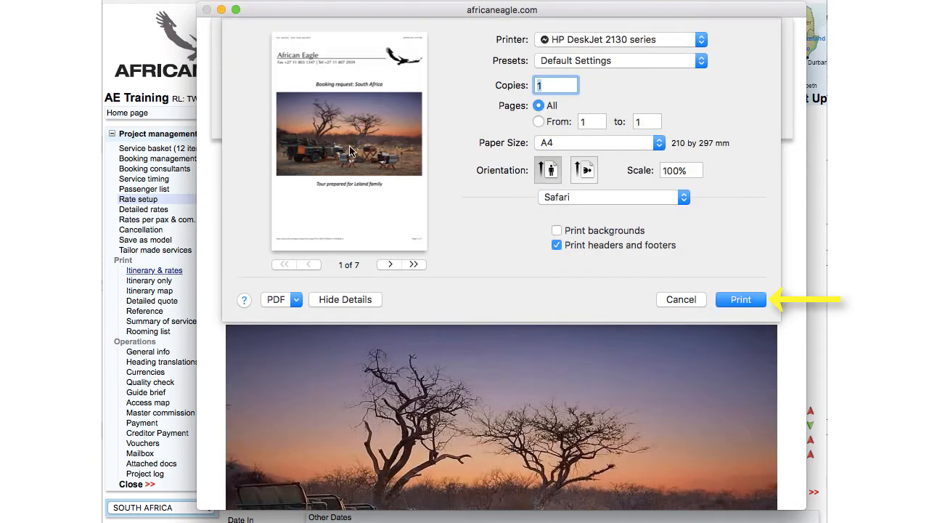
pyautogui.press('Return')
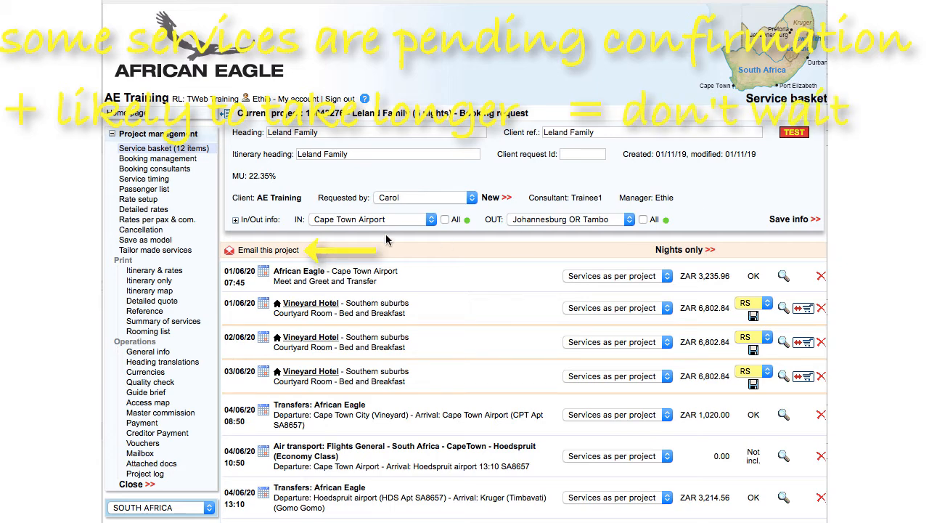
# - Email the project to the client contact, adding her as recipient and attaching the itinerary PDF
pyautogui.click(254, 250)
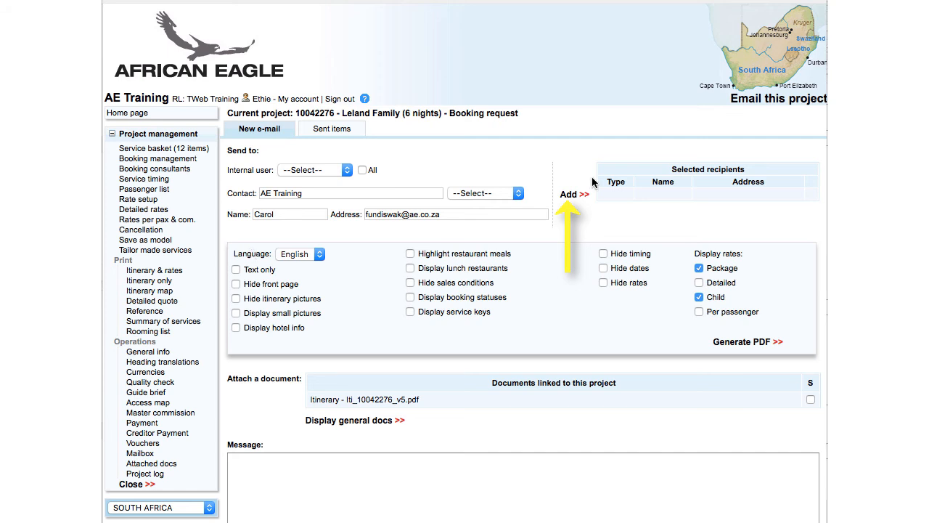
pyautogui.click(572, 195)
pyautogui.click(811, 412)
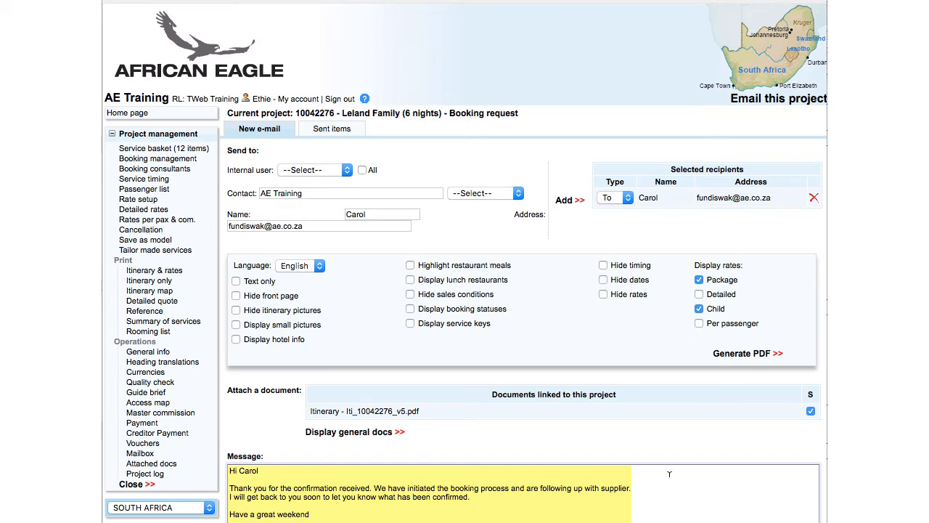
pyautogui.scroll(-3, 670, 474)
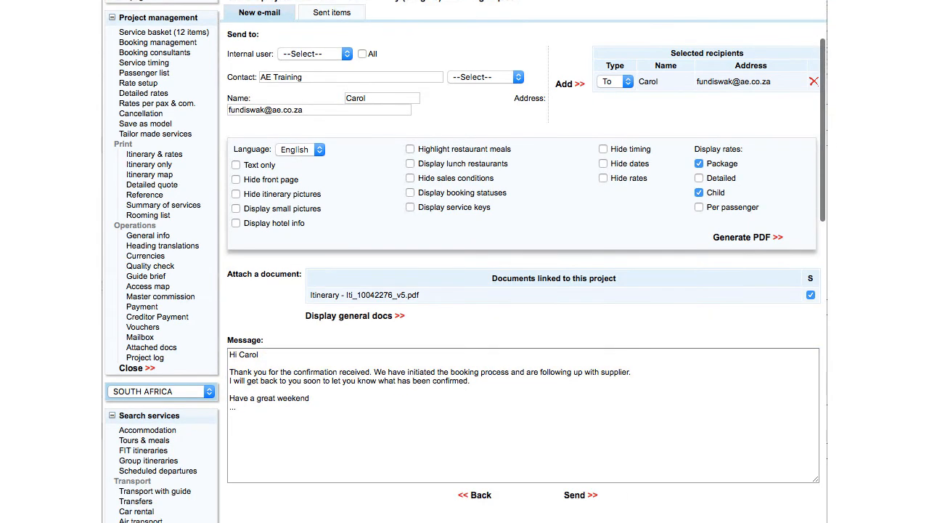
pyautogui.click(574, 497)
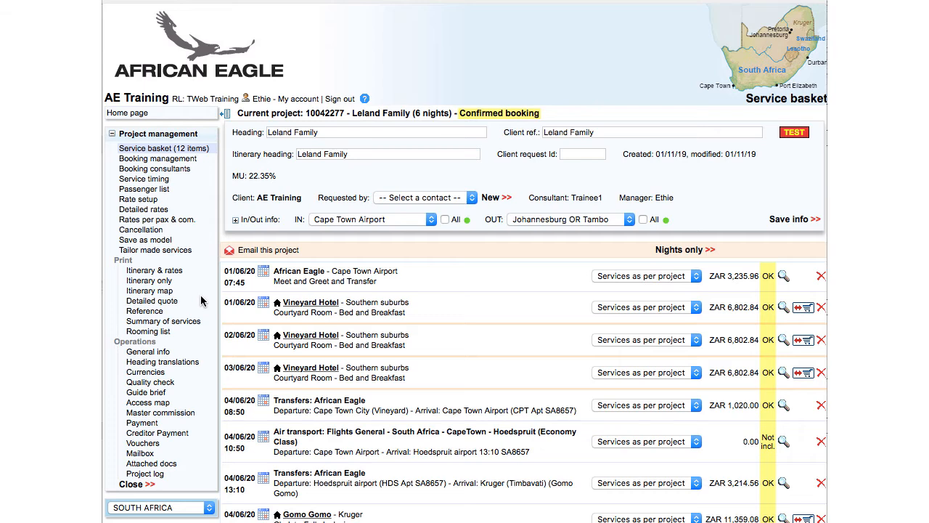
# - Open the Laurie x 4 booking, cancel both Palace of the Lost City nights and acknowledge the sent amendments
pyautogui.click(170, 387)
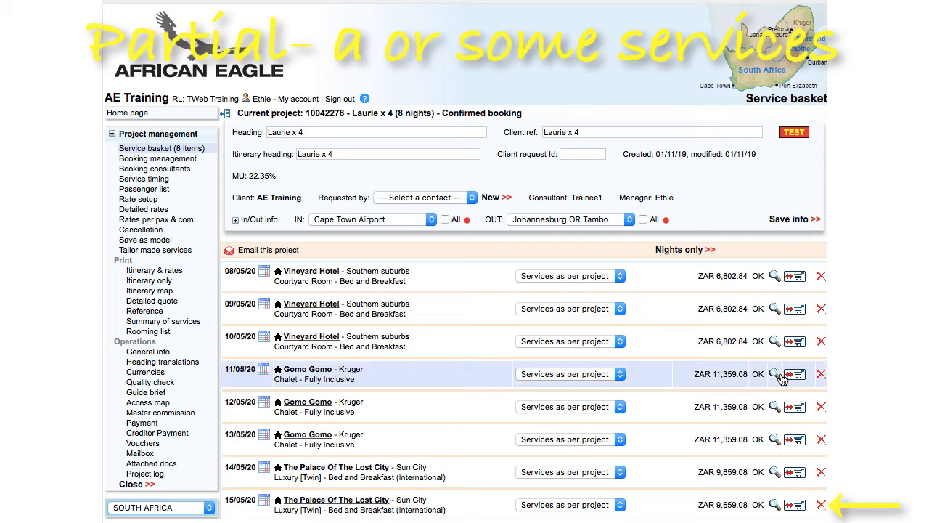
pyautogui.click(821, 505)
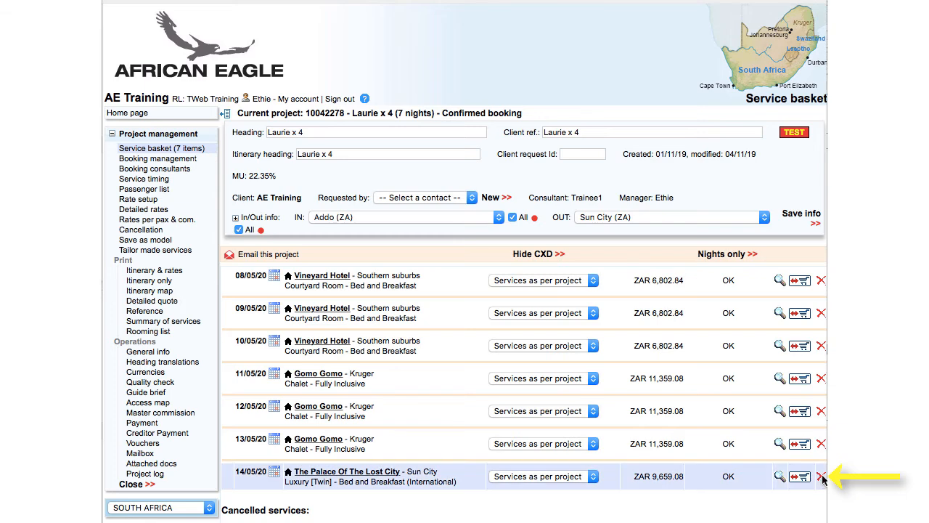
pyautogui.click(821, 479)
pyautogui.scroll(-2, 821, 479)
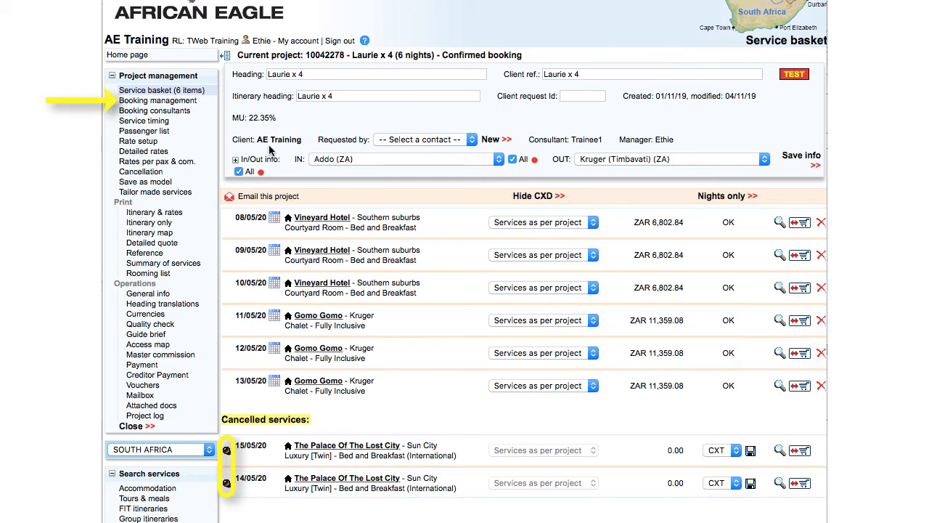
pyautogui.click(187, 106)
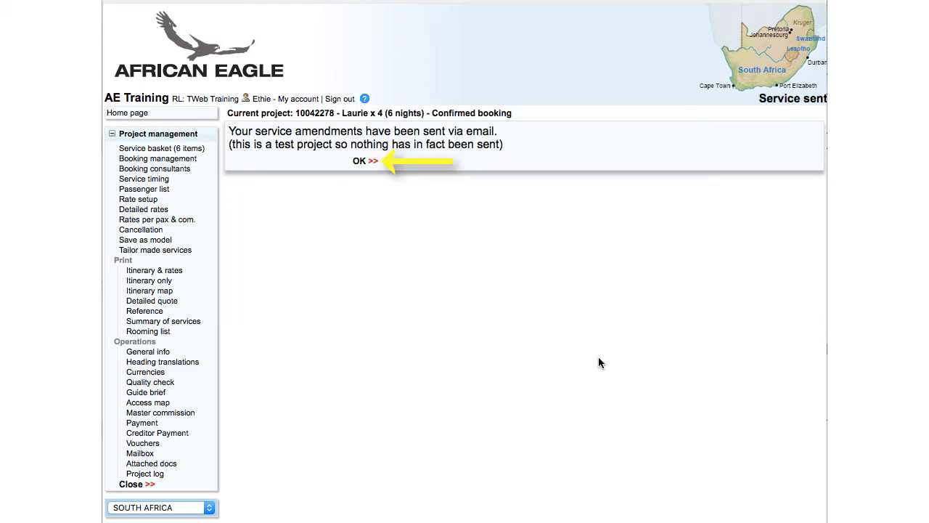
pyautogui.click(361, 159)
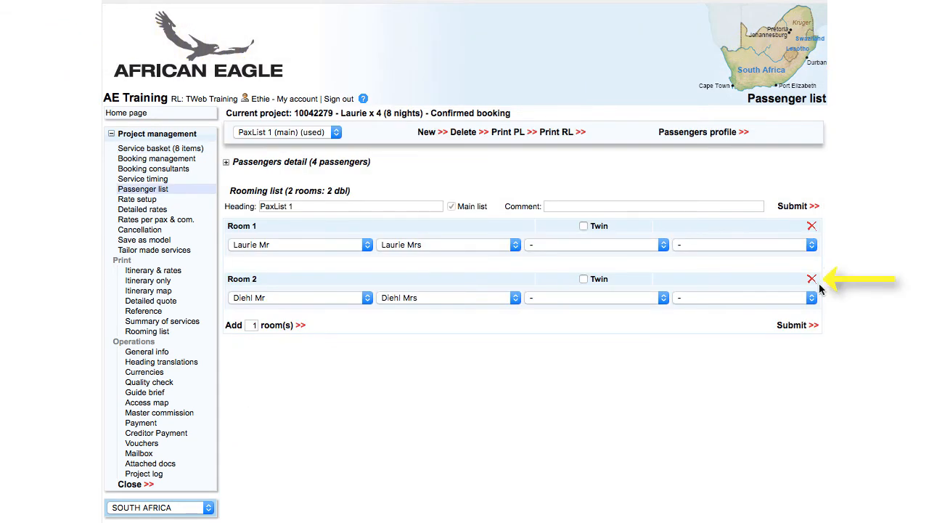
# - Delete room 2 from the rooming list and submit it
pyautogui.click(812, 281)
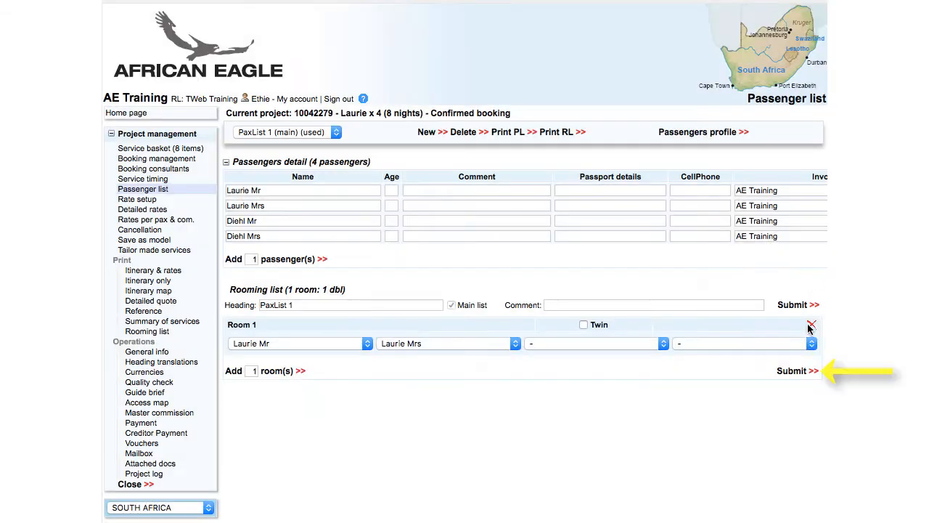
pyautogui.click(799, 378)
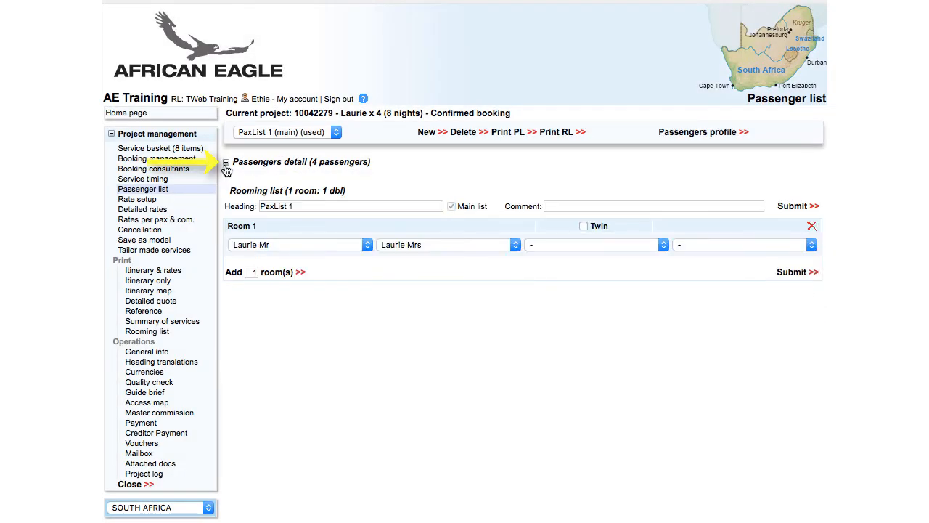
# - Remove the two Diehl passengers from the passenger list and submit the passenger details
pyautogui.click(226, 166)
pyautogui.hscroll(5, 668, 235)
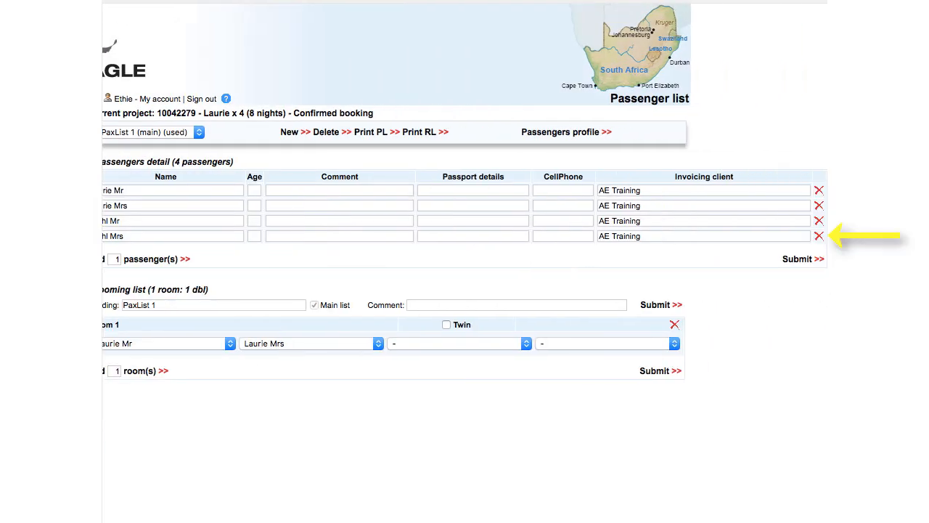
pyautogui.click(819, 236)
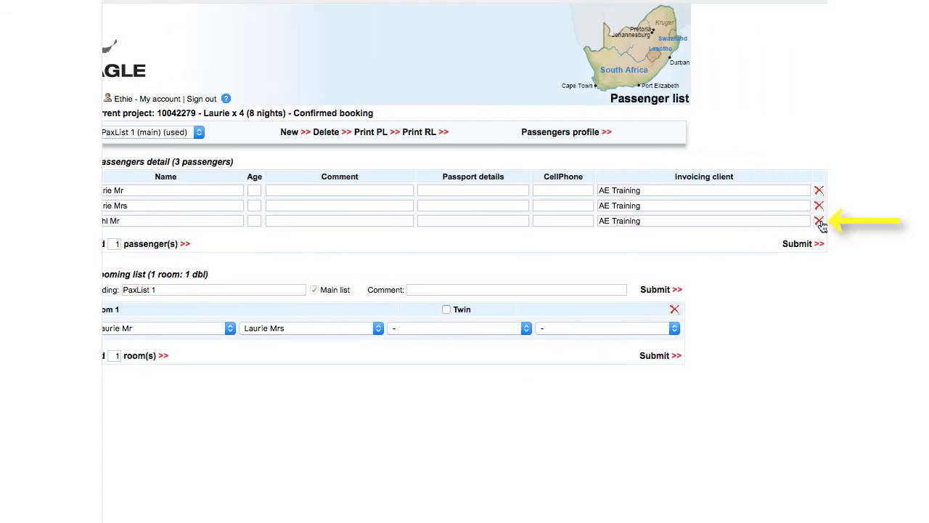
pyautogui.click(820, 222)
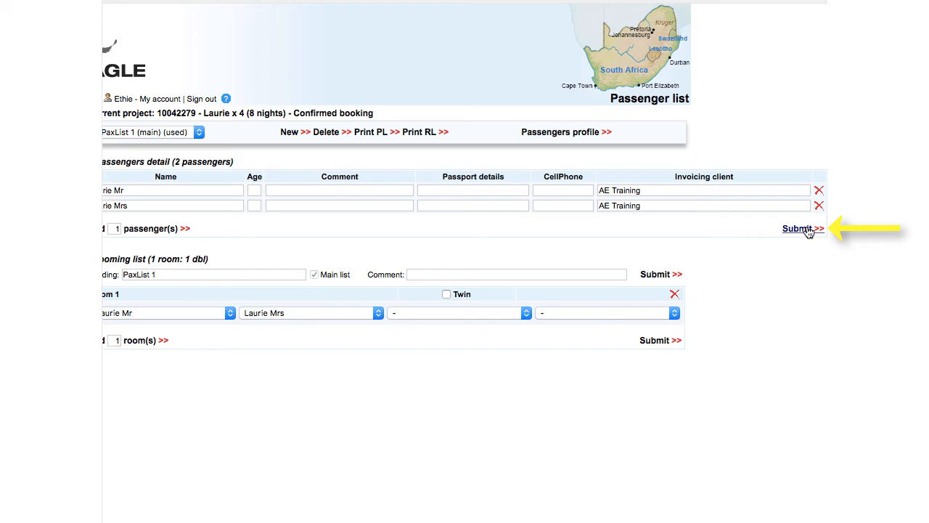
pyautogui.click(799, 229)
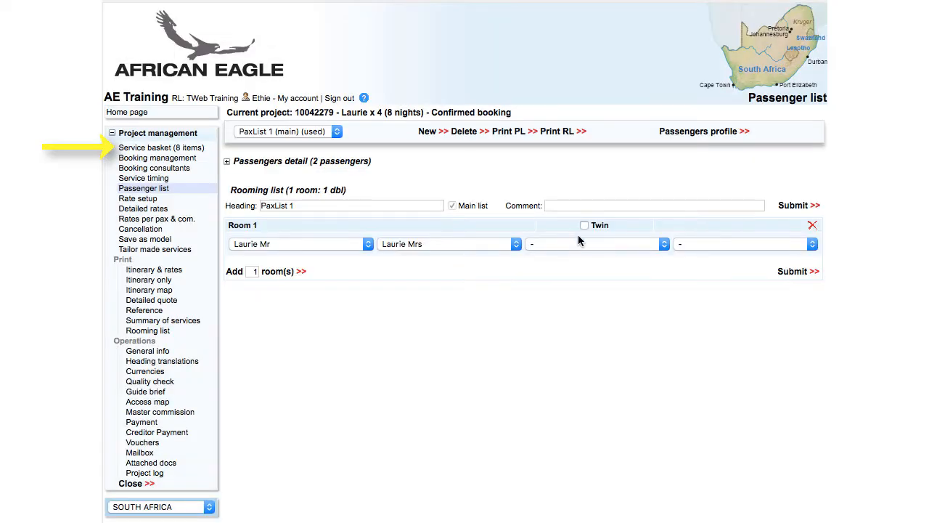
# - Send the booking mails to providers from booking management and acknowledge the sent amendments
pyautogui.click(192, 149)
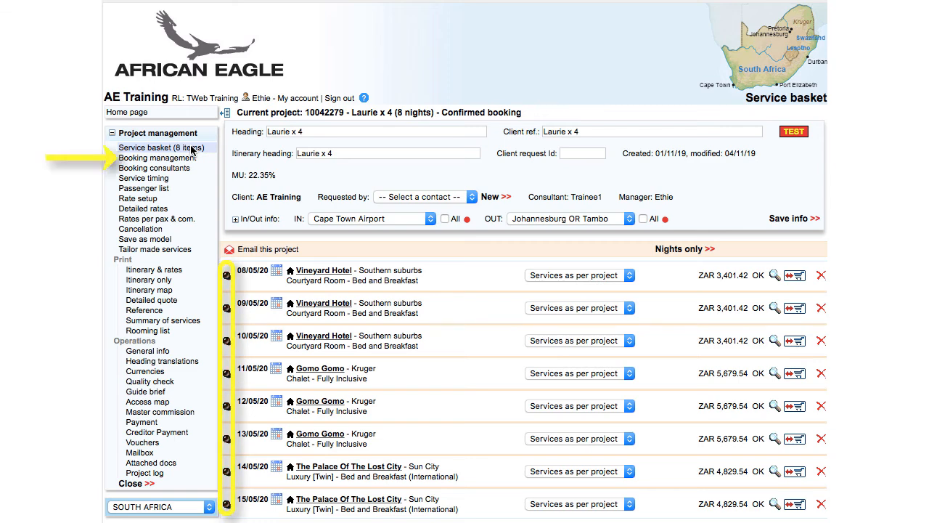
pyautogui.click(187, 158)
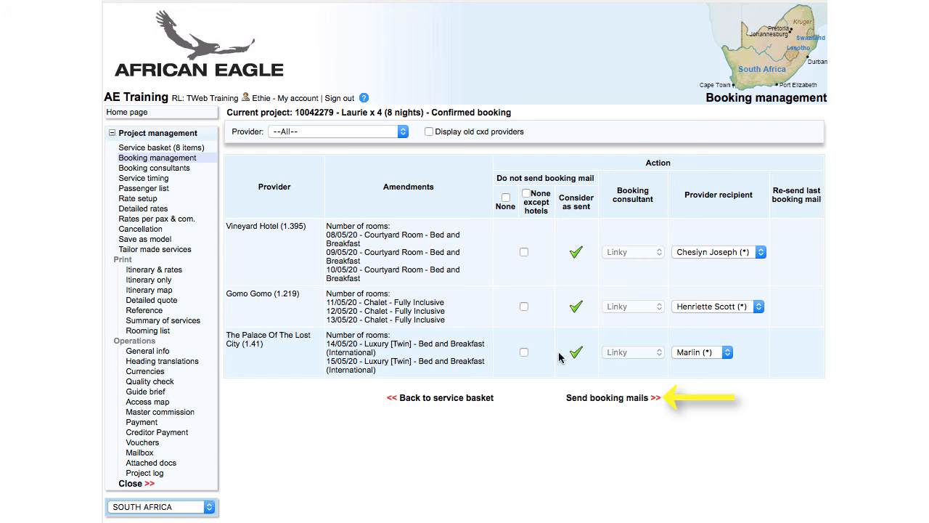
pyautogui.click(593, 398)
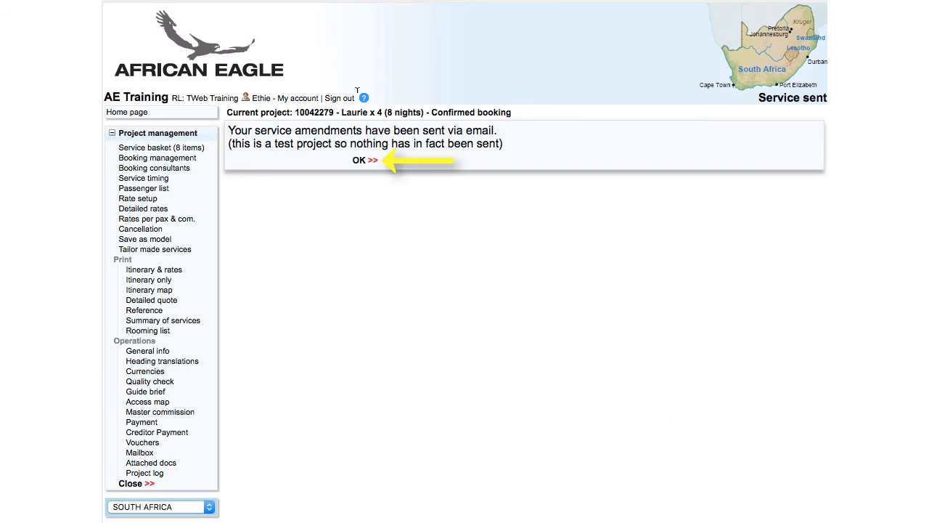
pyautogui.click(363, 161)
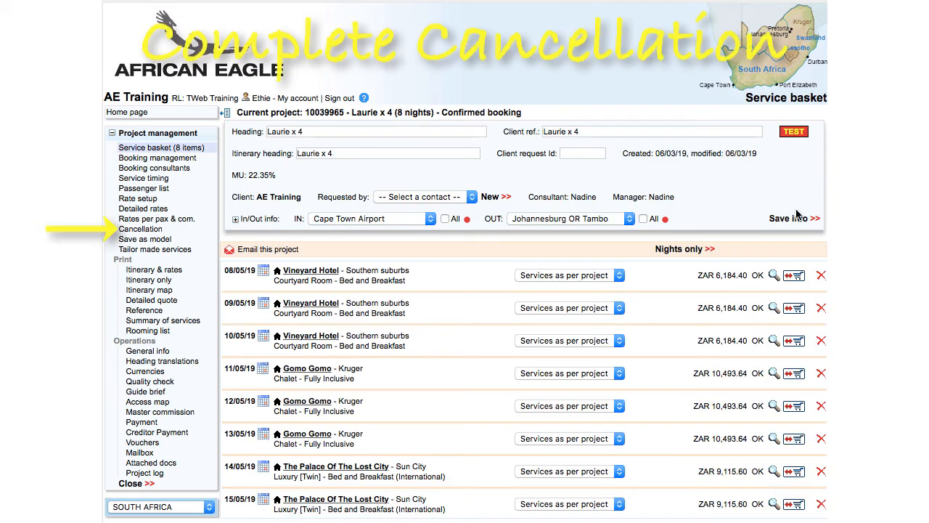
# - Cancel the whole Laurie x 4 booking and confirm the cancellation
pyautogui.click(150, 231)
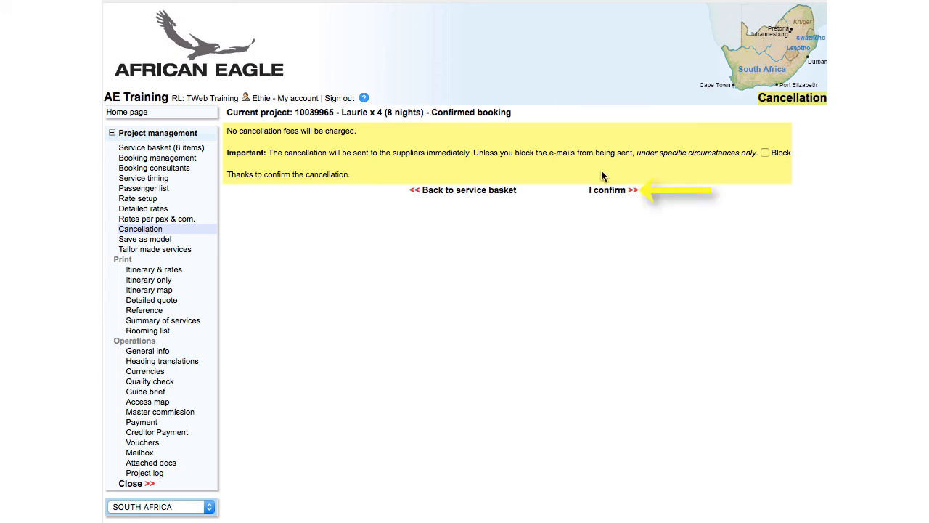
pyautogui.click(609, 191)
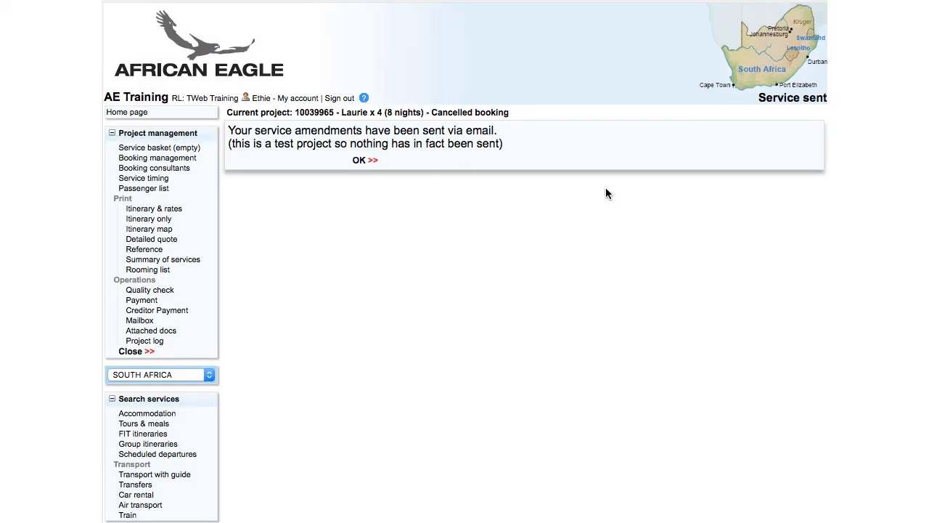
pyautogui.click(361, 161)
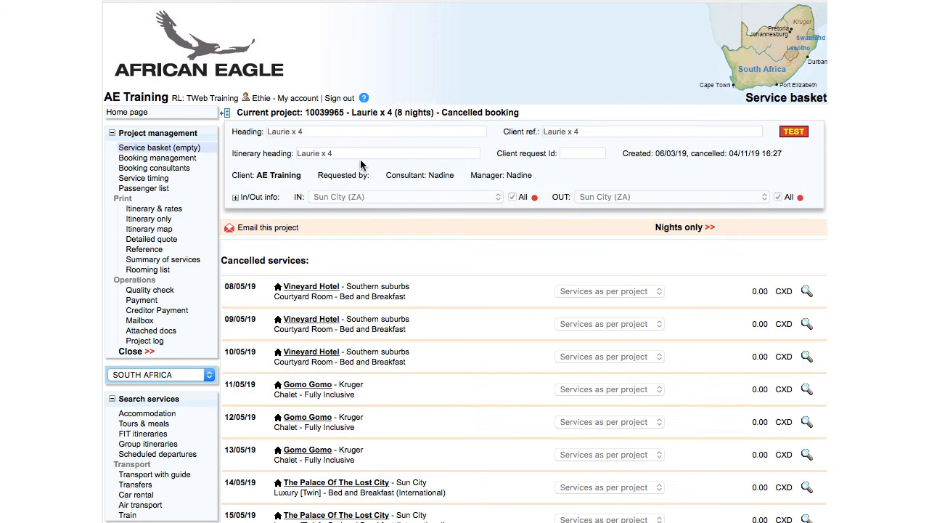